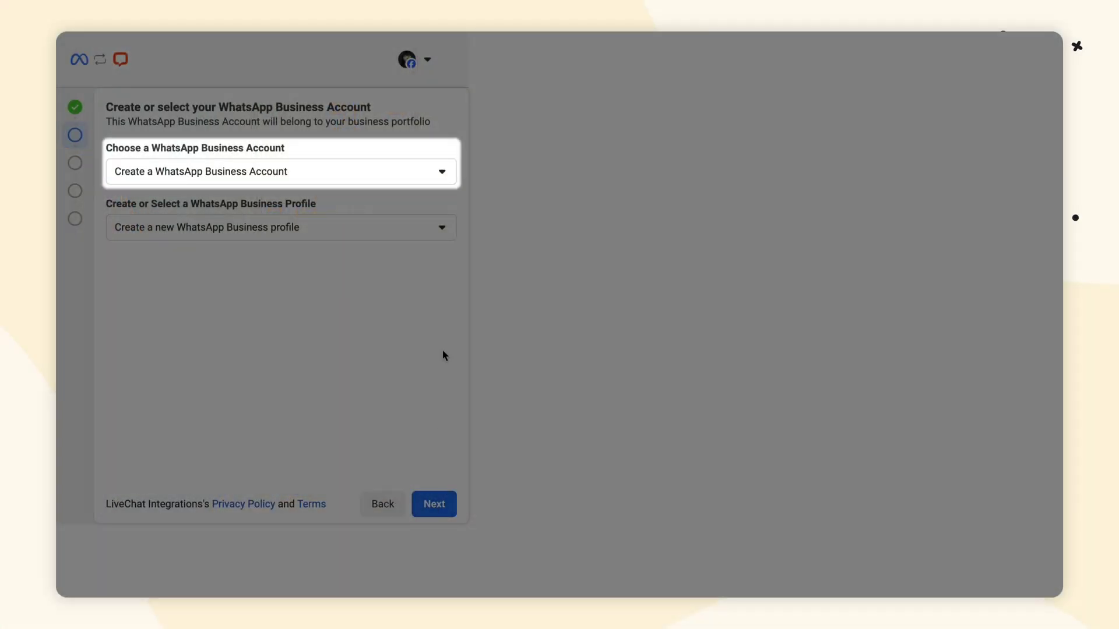
Step: Expand the WhatsApp Business Accounts list and enter the text 'to the L'
left_click(449, 178)
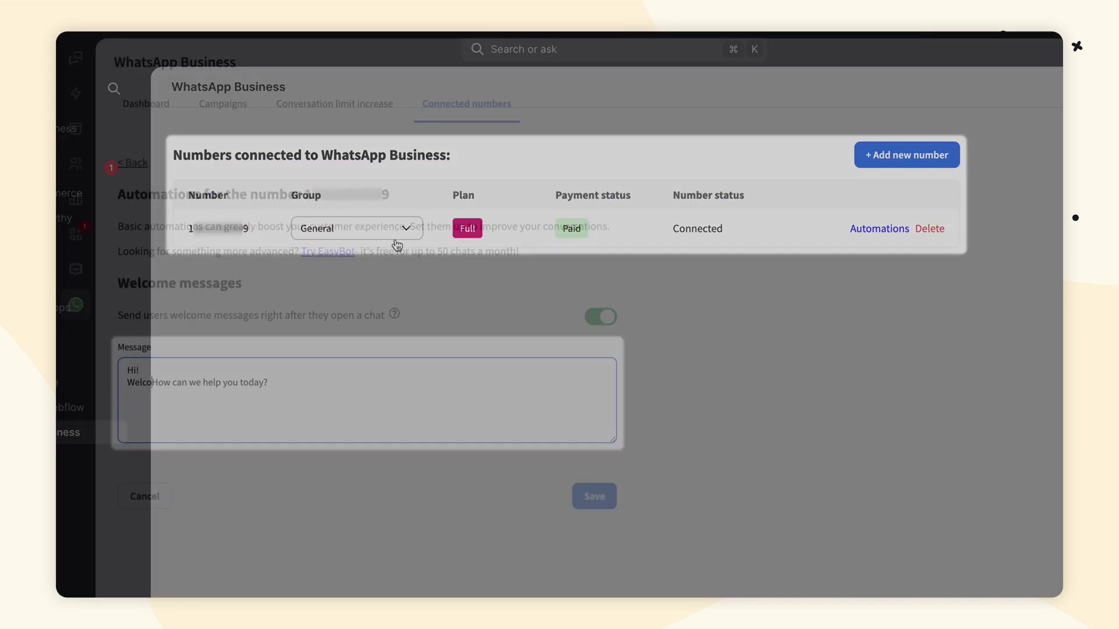
type("to the L")
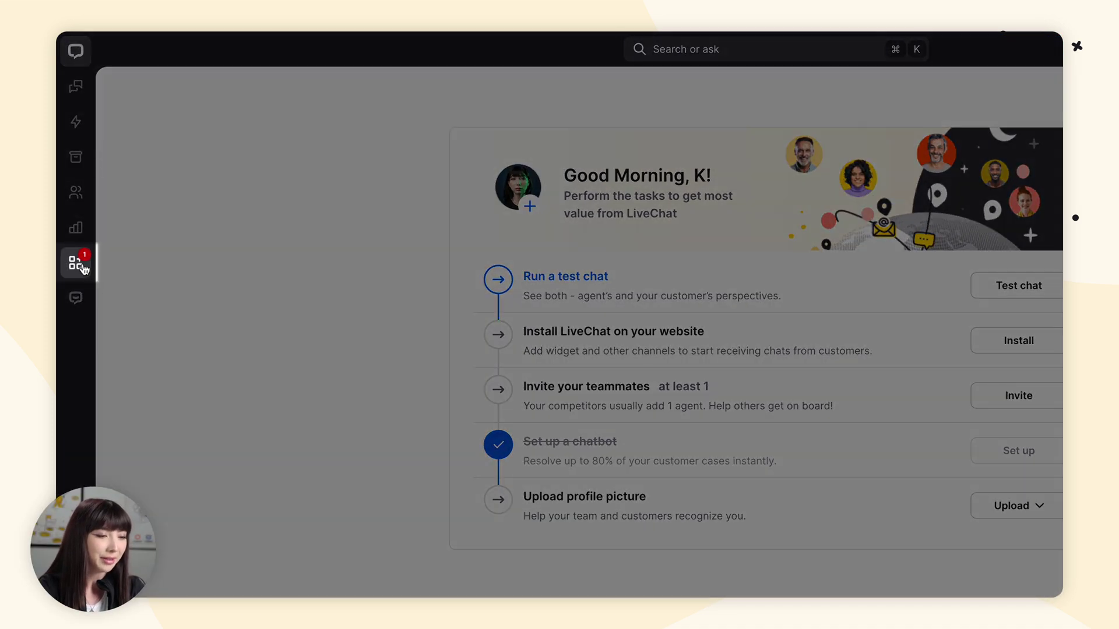
Step: Search the apps marketplace for 'whatsapp' and start installing the WhatsApp Business app
left_click(83, 268)
left_click(275, 88)
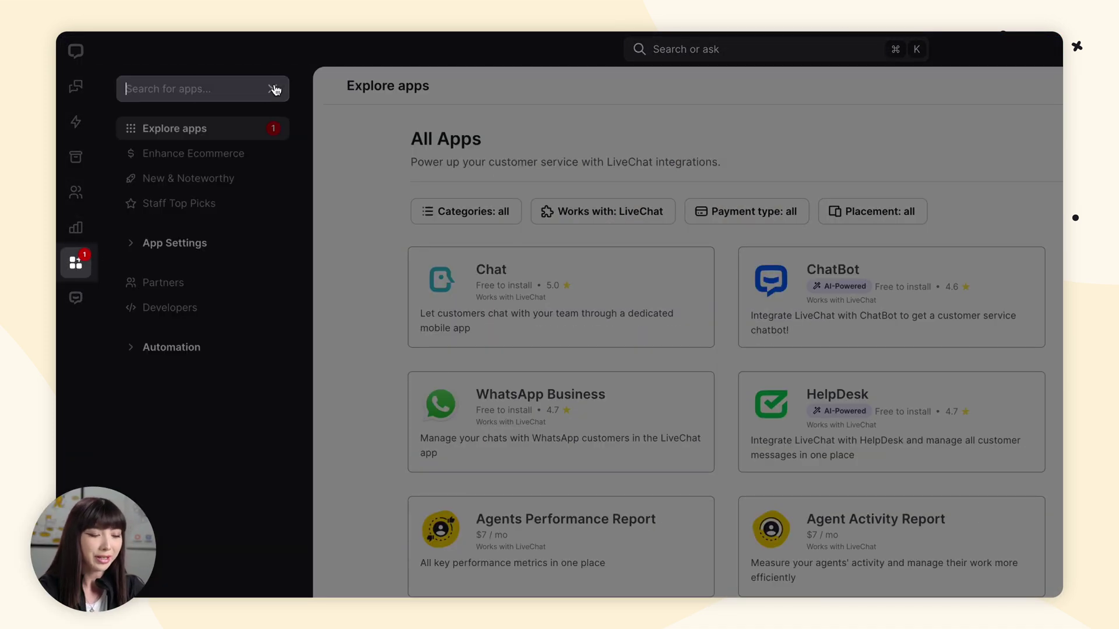
type("whatsapp")
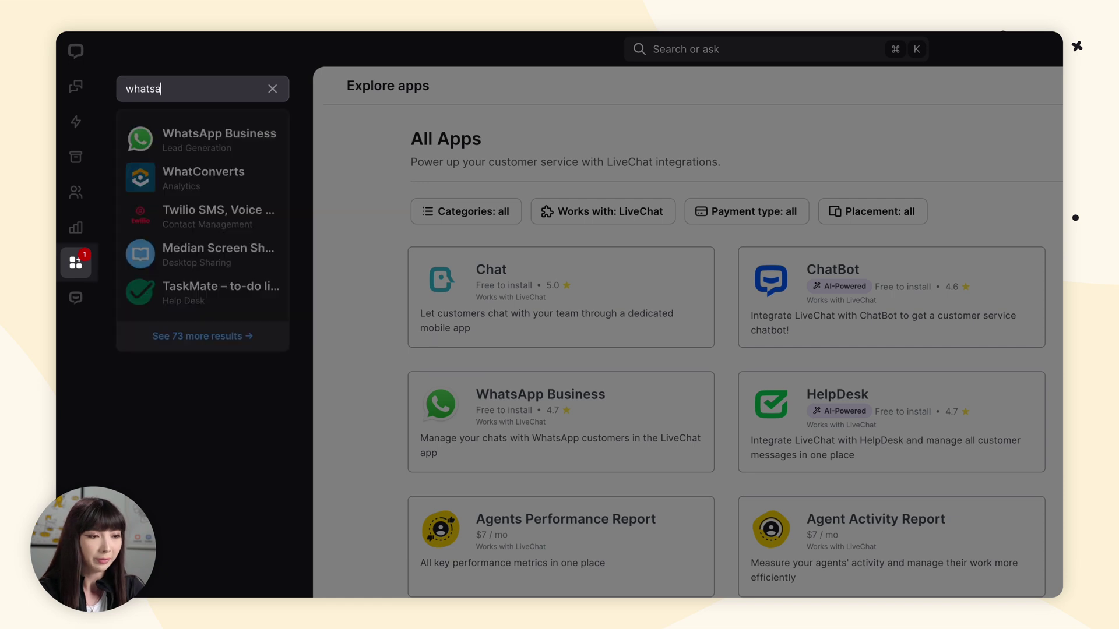
left_click(268, 143)
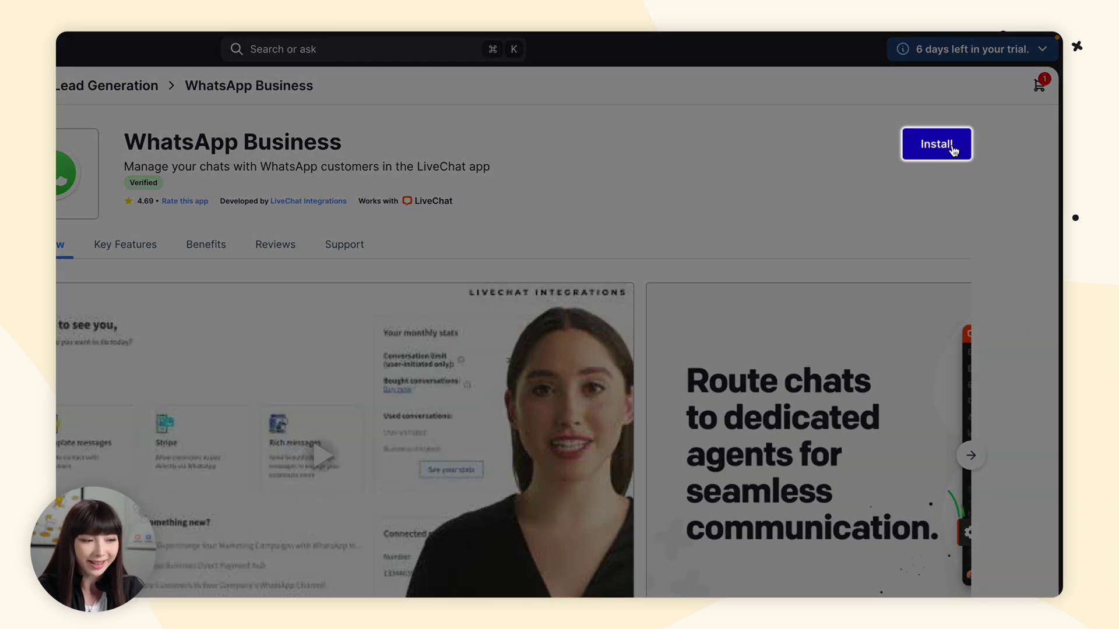
left_click(954, 149)
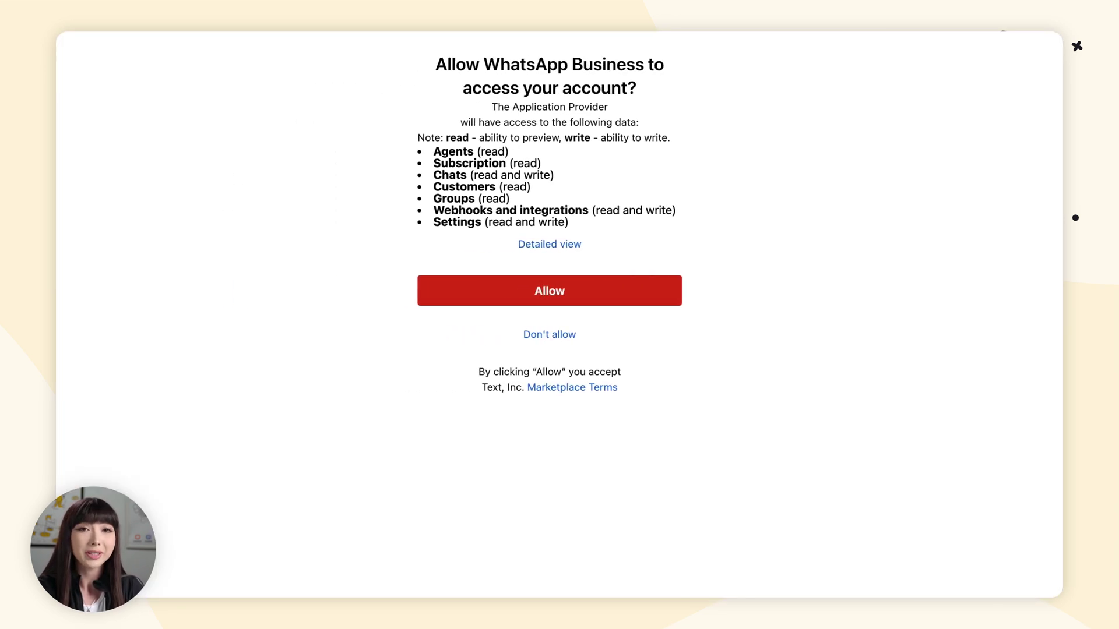
Step: Allow WhatsApp Business access to the account, then bring up its plan options from Settings
left_click(673, 287)
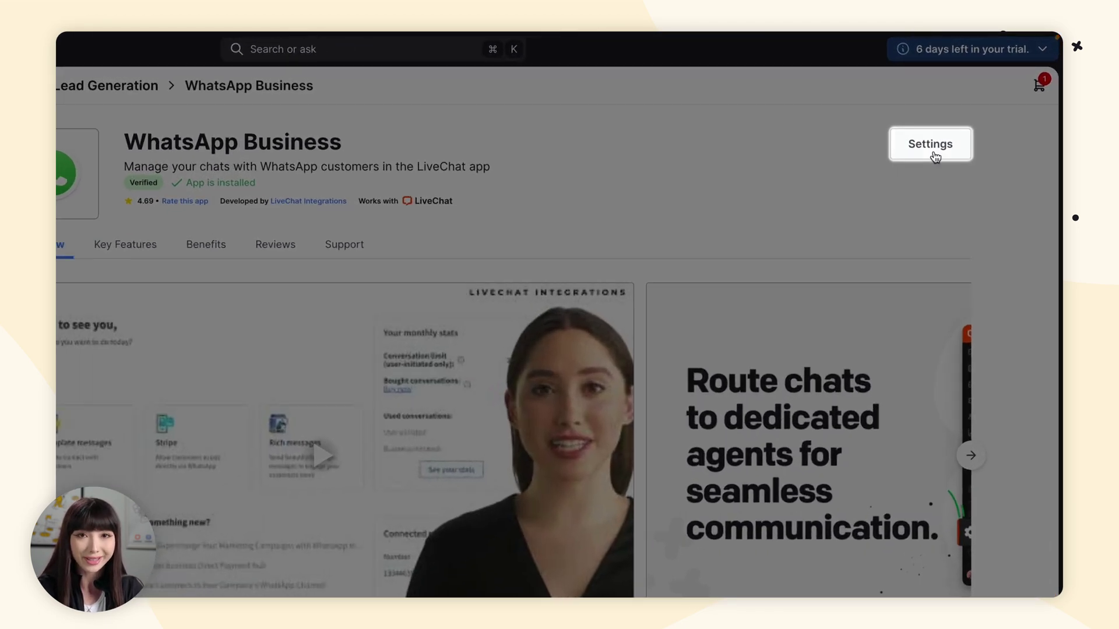
left_click(932, 154)
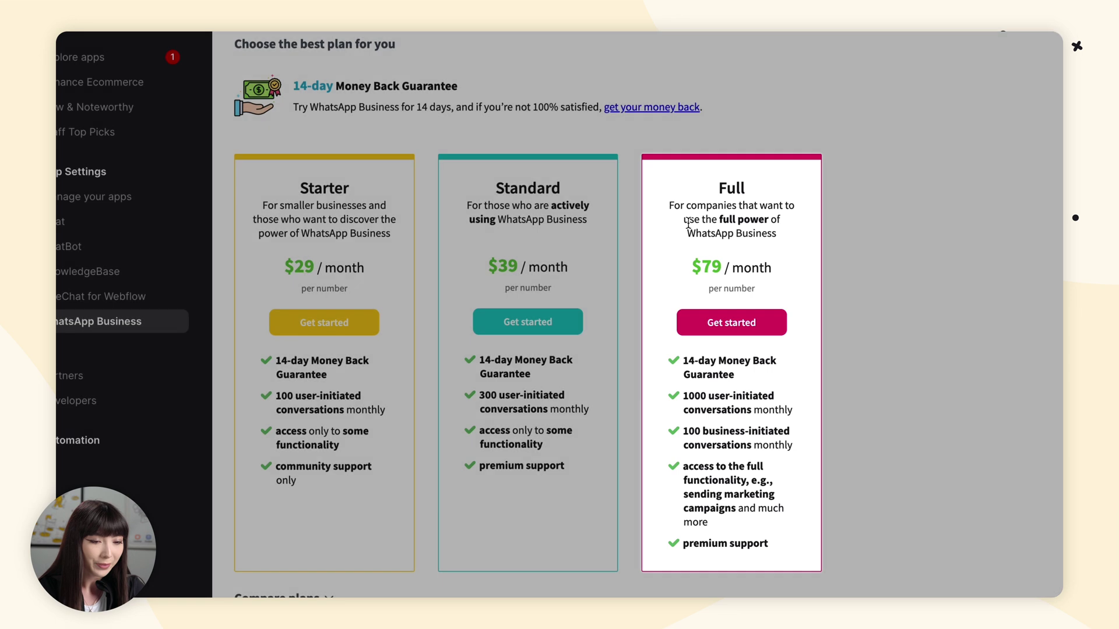
scroll(834, 292, "down", 7)
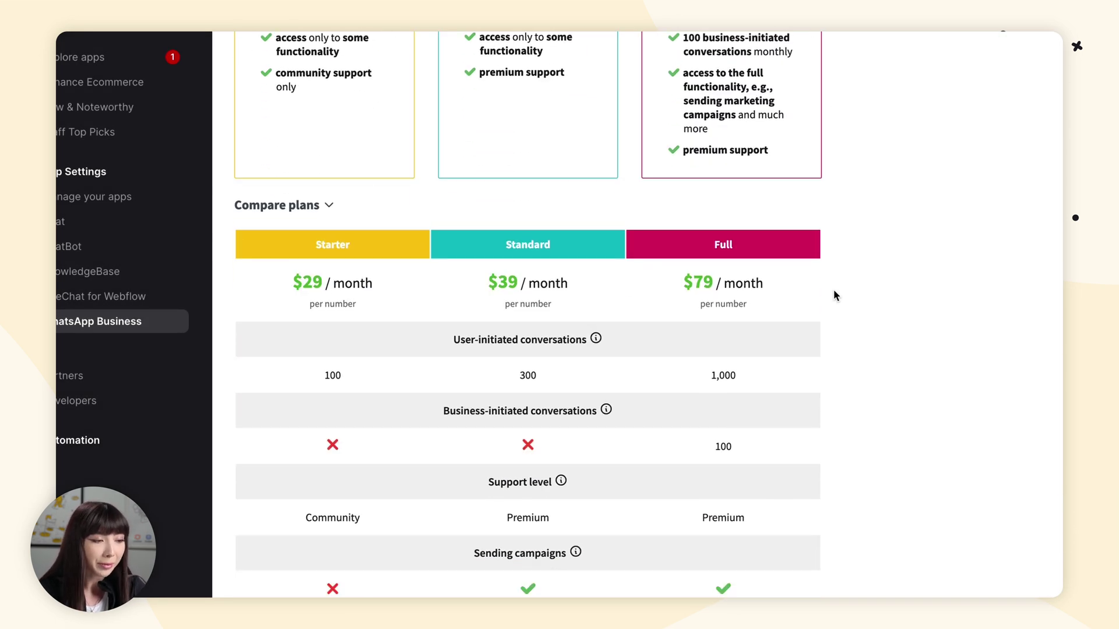
scroll(834, 292, "down", 2)
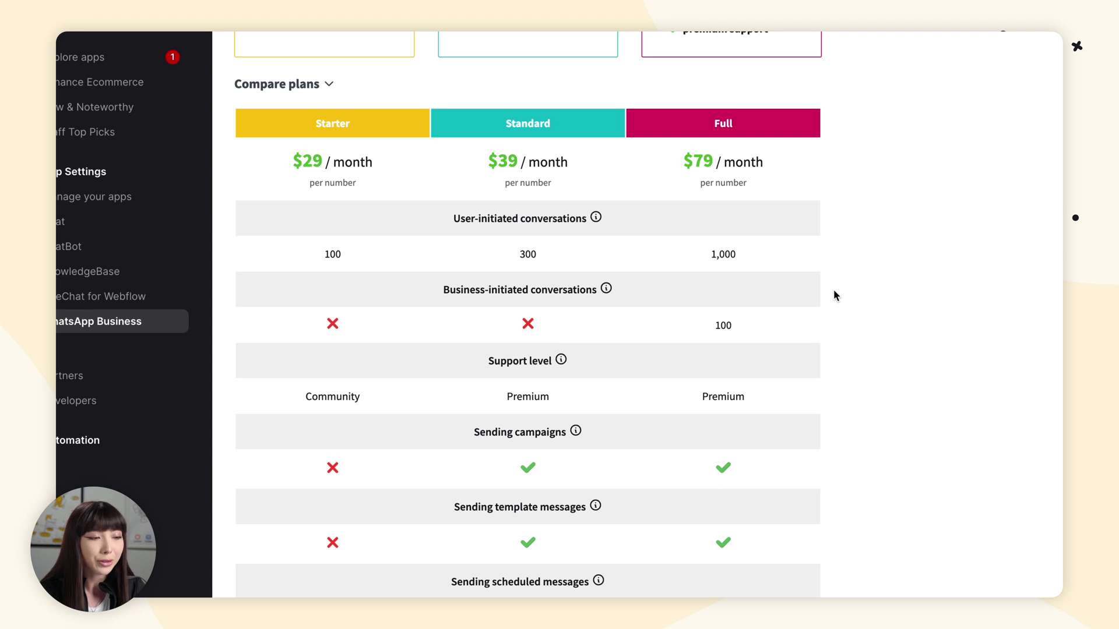
scroll(835, 295, "down", 1)
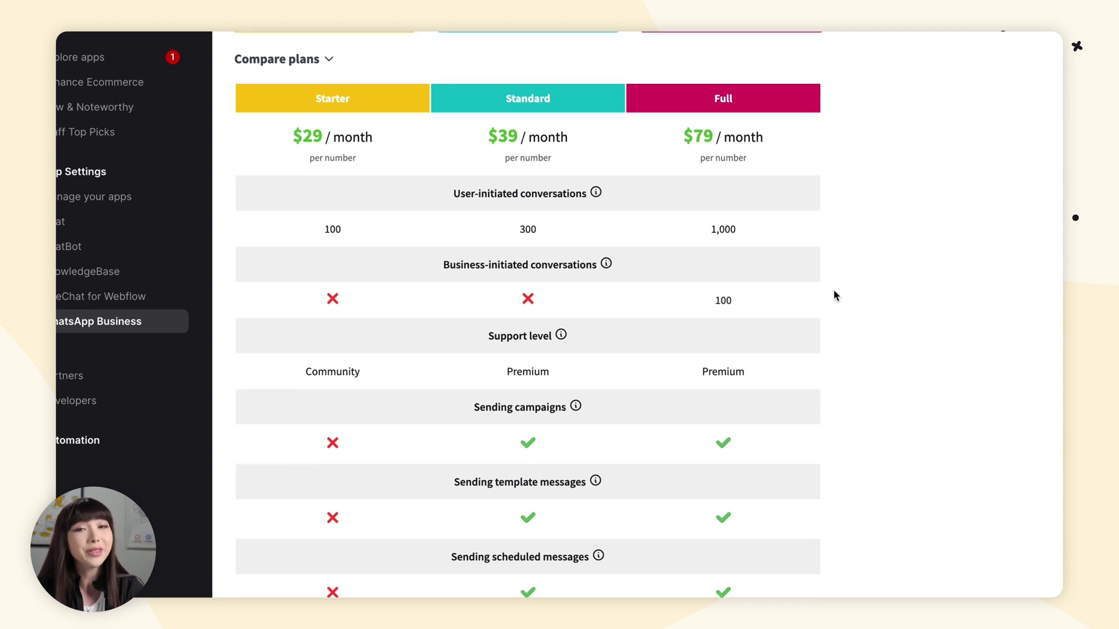
scroll(834, 295, "up", 8)
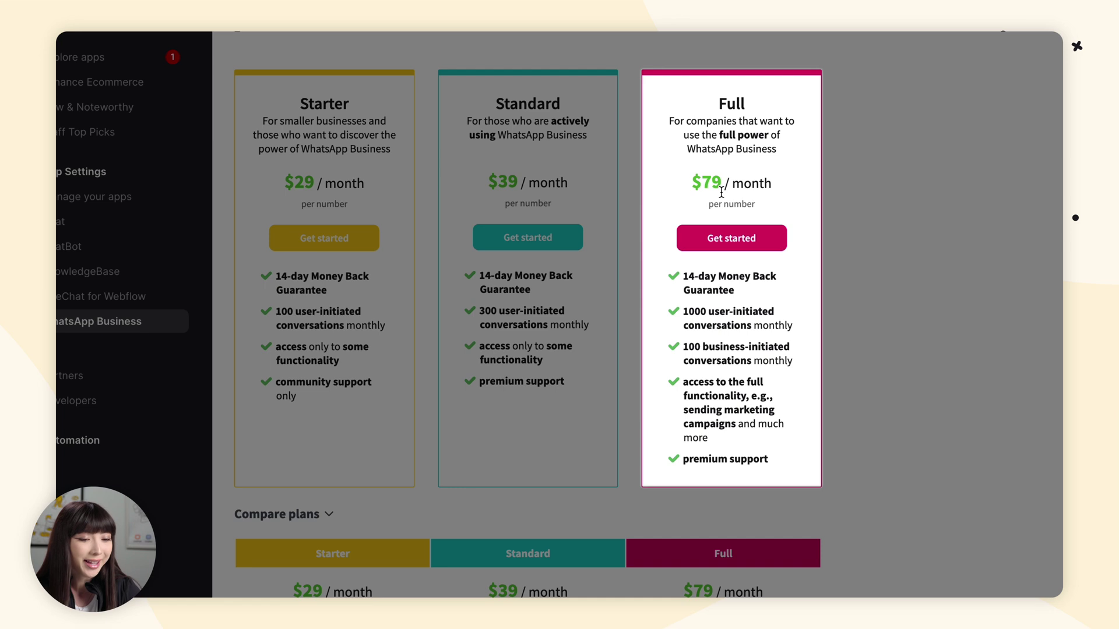
Step: Purchase the Full plan at $79/month and return to the WhatsApp Business app page
left_click(732, 239)
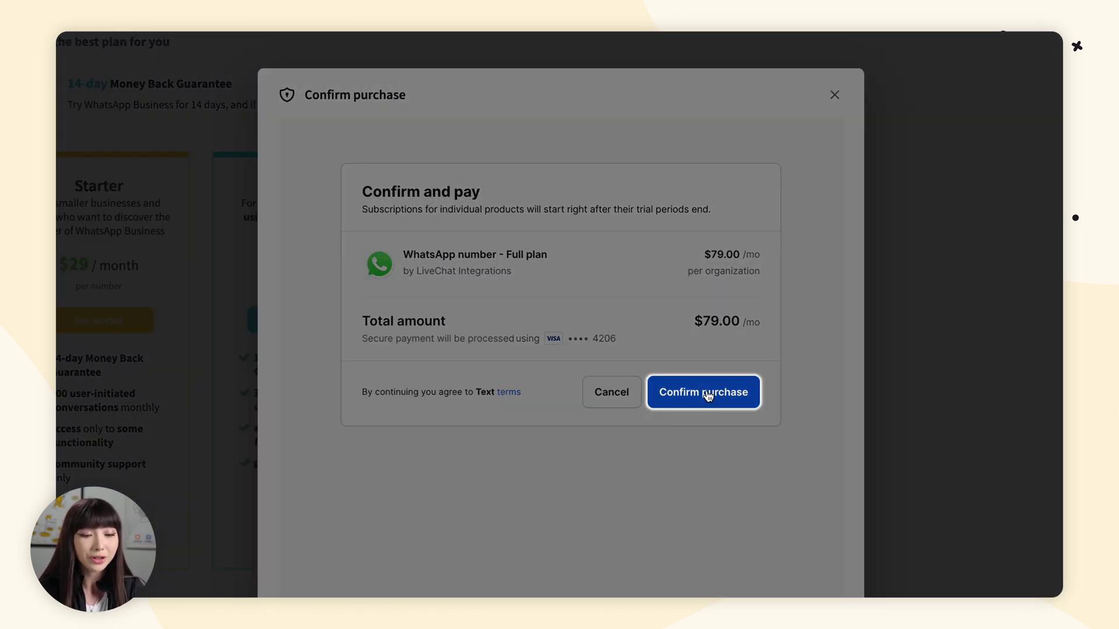
left_click(707, 395)
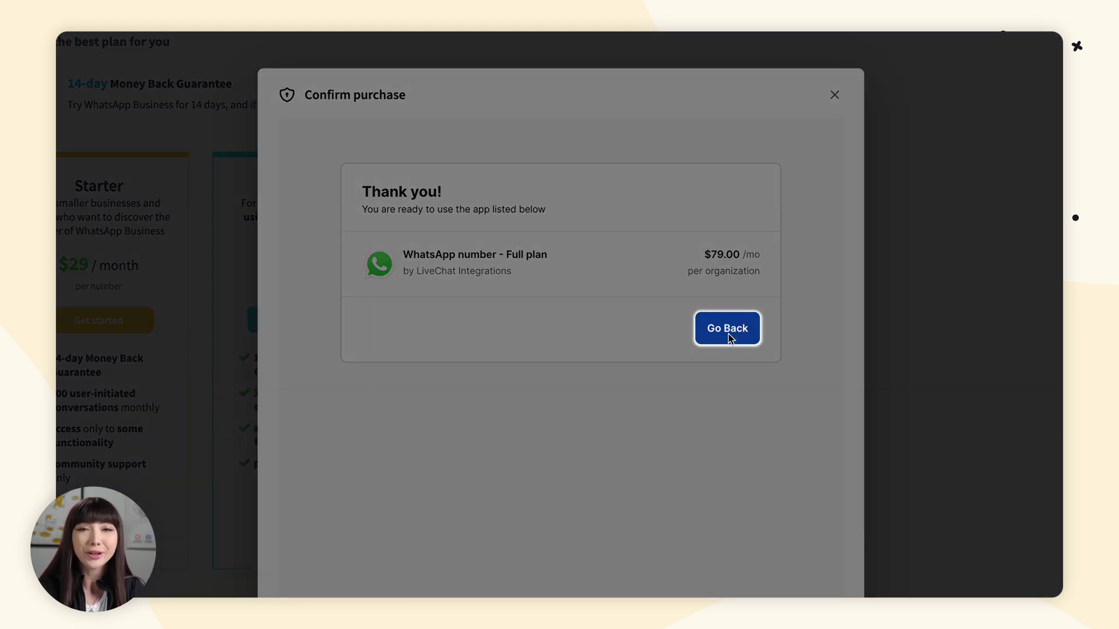
left_click(729, 333)
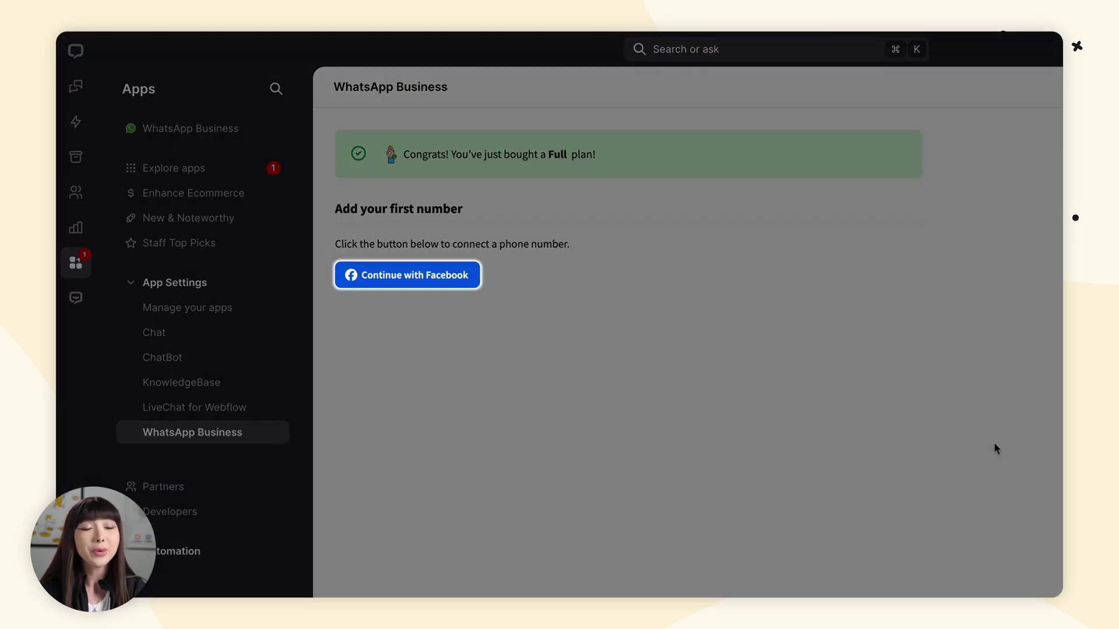
Step: Sign in with the logged-in Facebook account and begin connecting to LiveChat Integrations
left_click(472, 280)
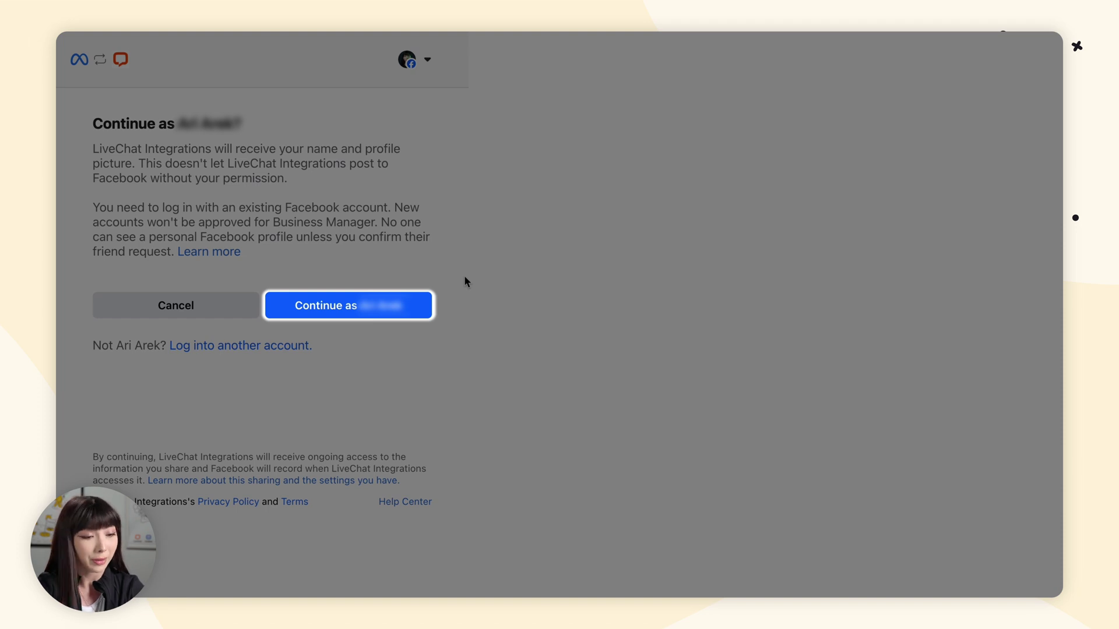
left_click(407, 304)
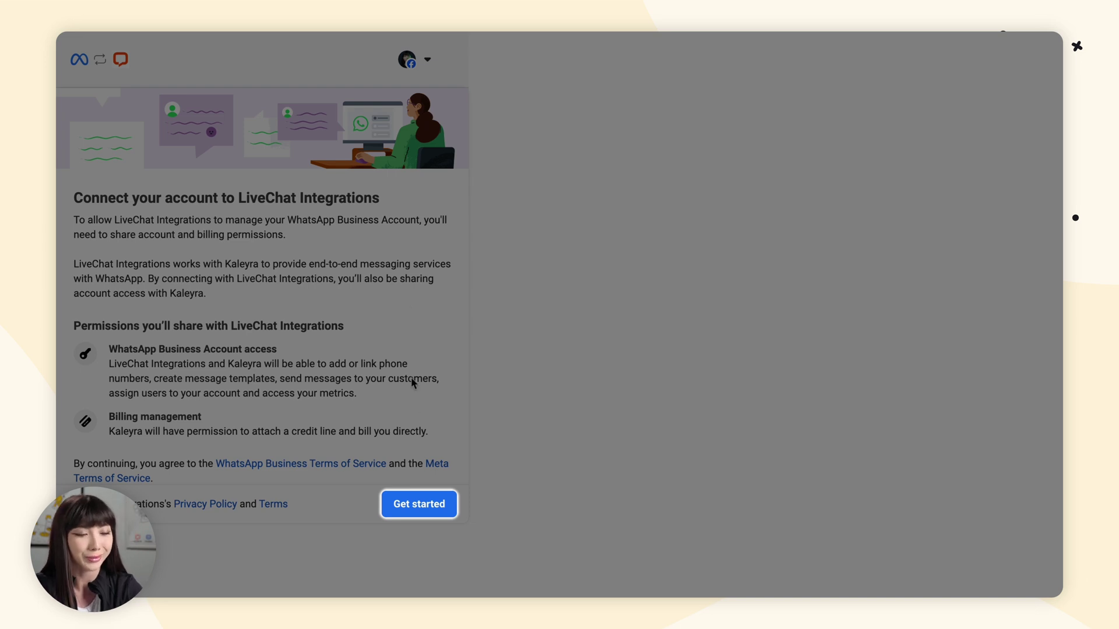
left_click(417, 505)
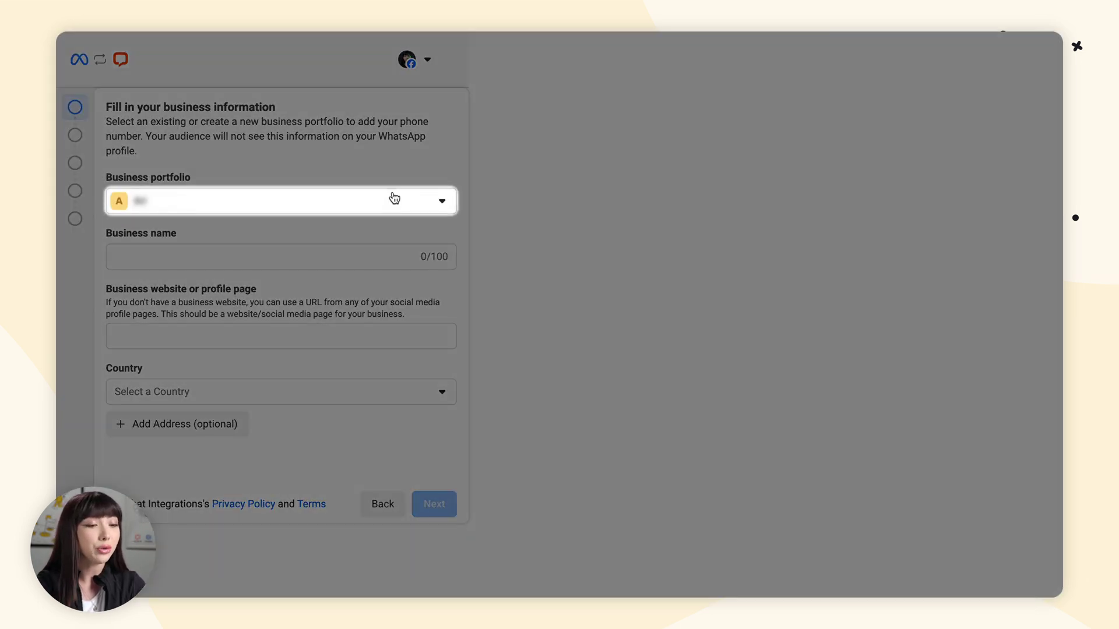
Step: Select the other existing business portfolio and submit the business details with country Poland
left_click(395, 201)
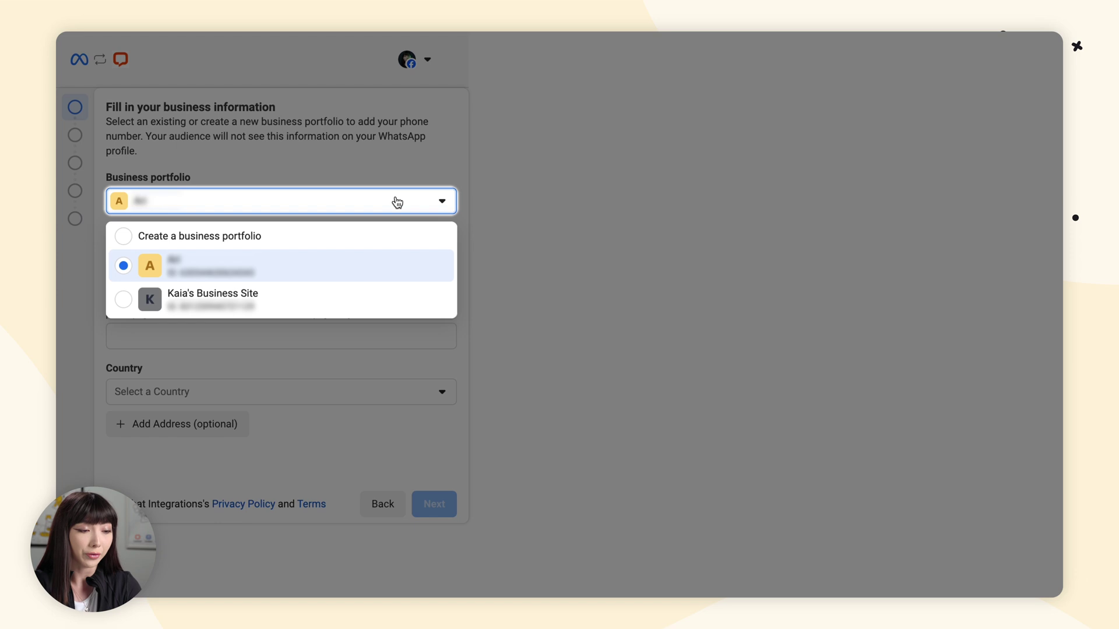
left_click(370, 316)
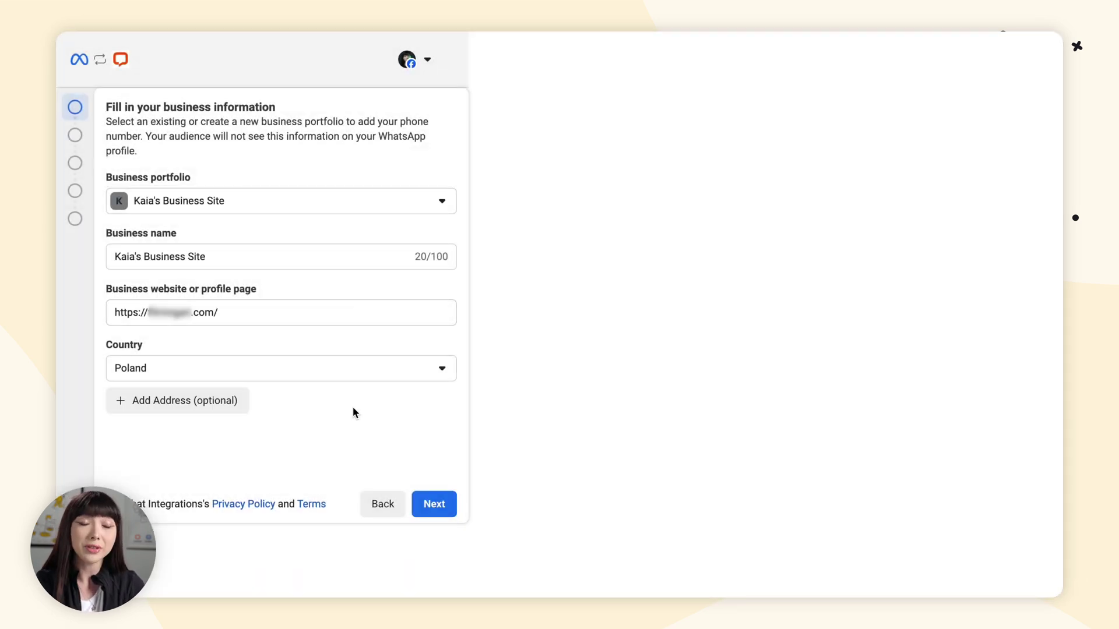
left_click(443, 504)
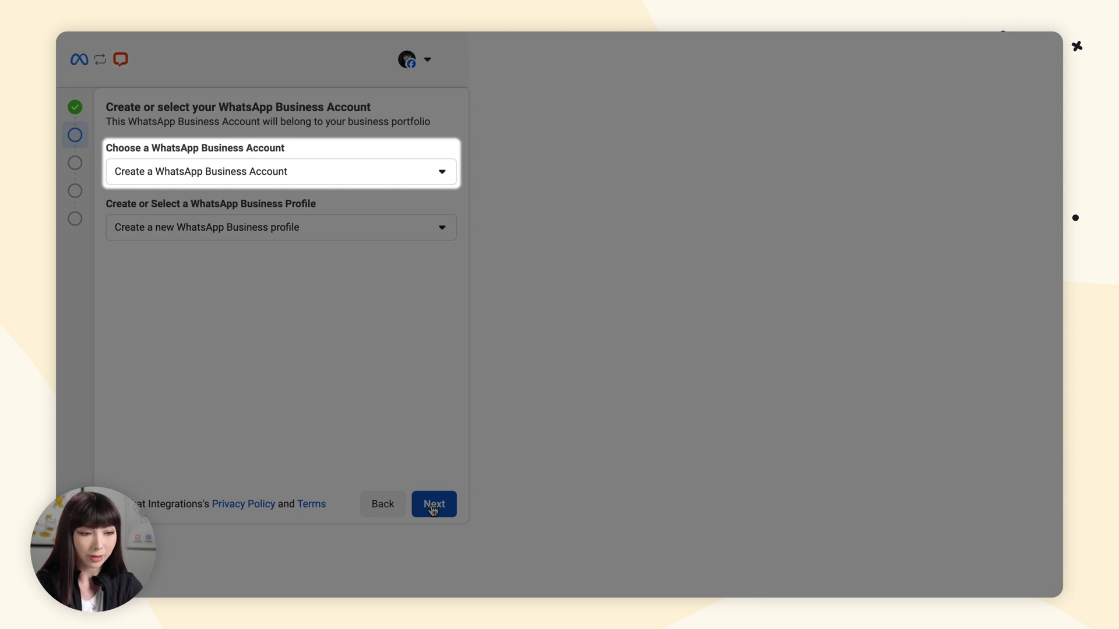
Step: Choose 'Create a WhatsApp Business Account' and continue to the profile form
left_click(450, 181)
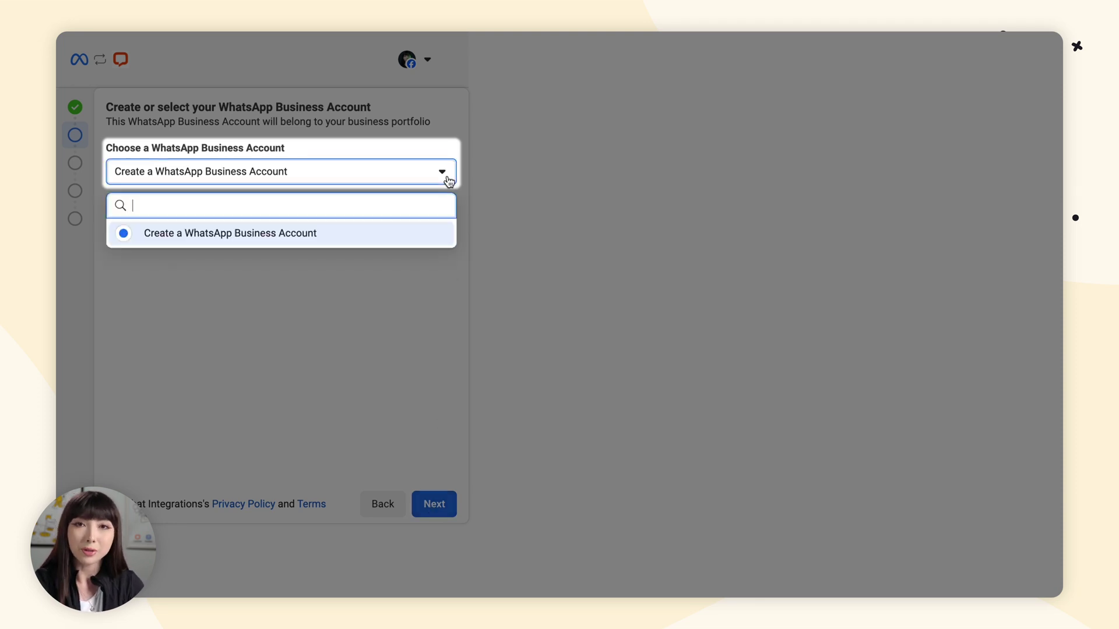
left_click(410, 237)
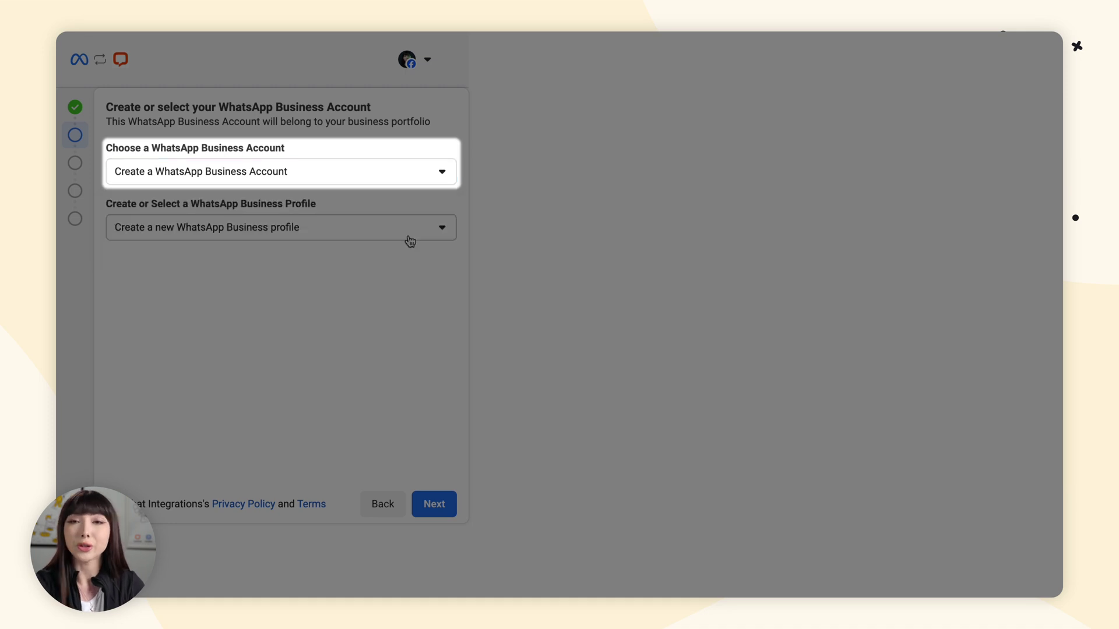
left_click(446, 505)
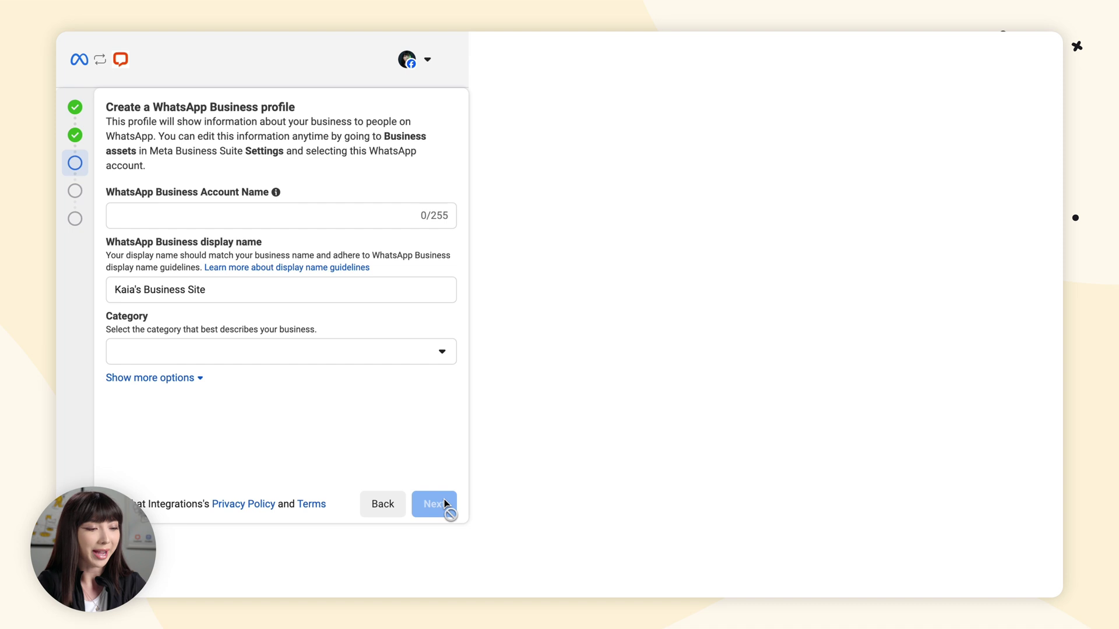
Step: Name the account 'Kaia's Online store', set category Clothing and Apparel, and submit the profile
left_click(314, 216)
type("Kaia's Online store")
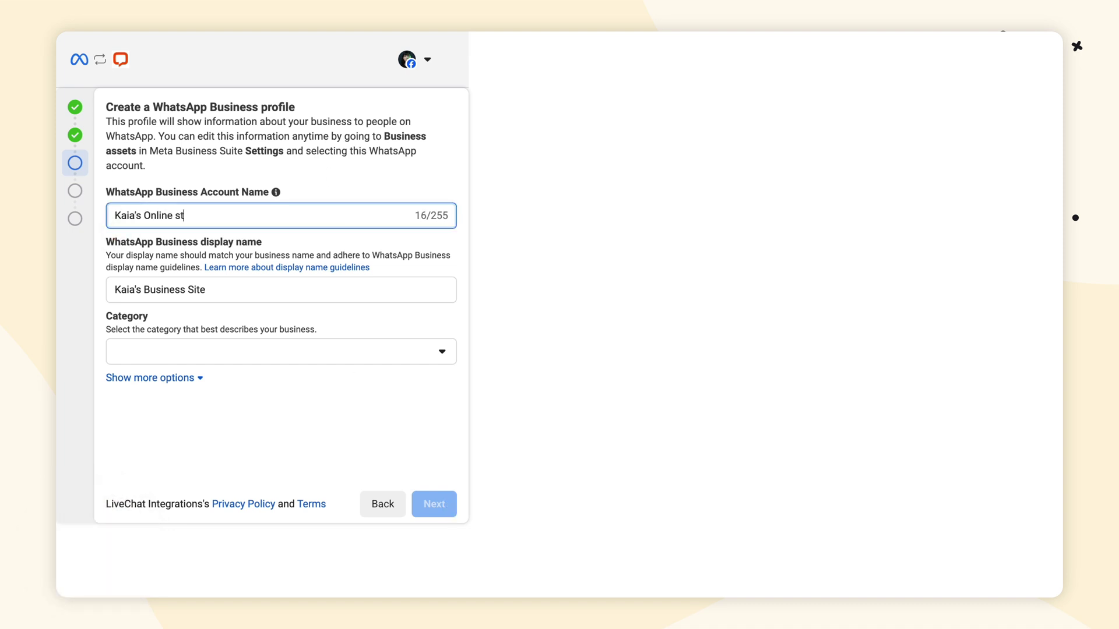
left_click(280, 352)
left_click(258, 451)
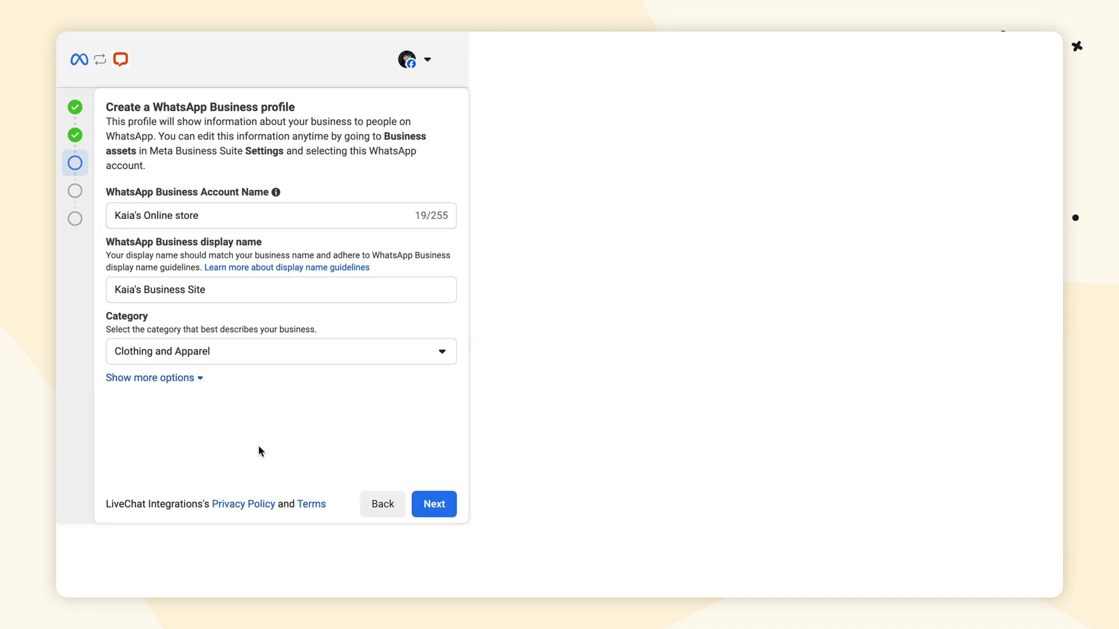
left_click(436, 505)
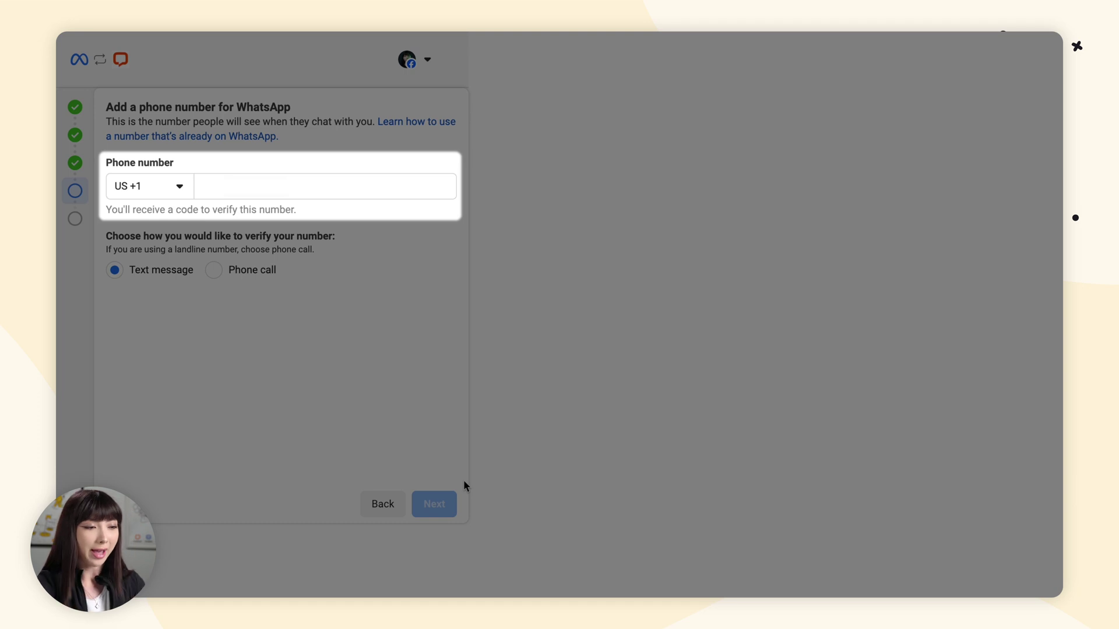
Step: Paste in the business phone number, choose phone-call verification, and request the code
left_click(374, 186)
key("ctrl+v")
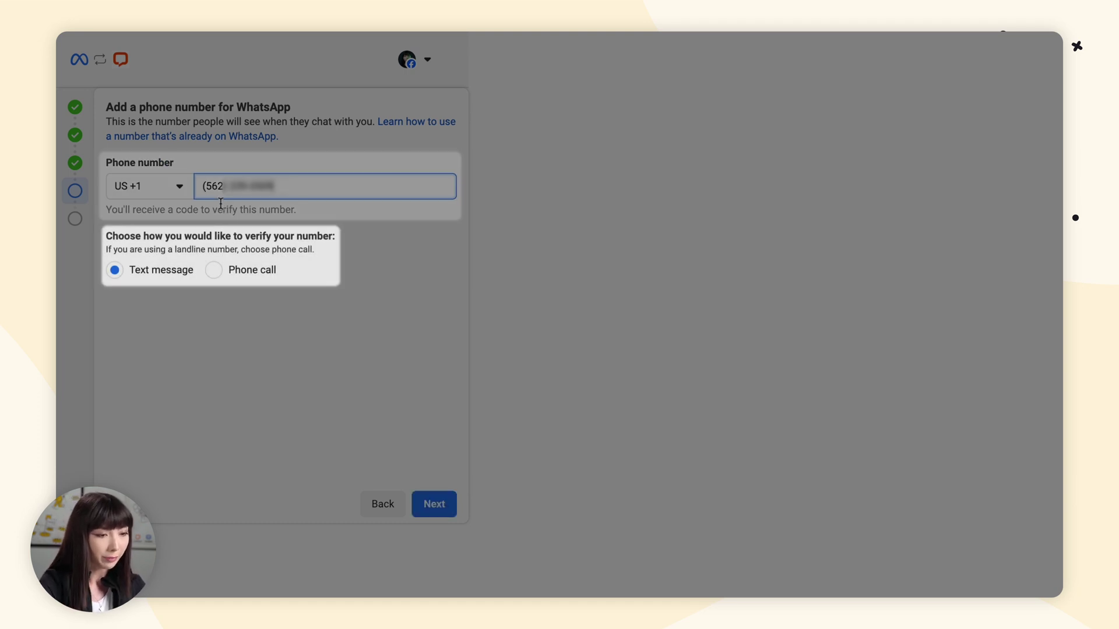
left_click(216, 270)
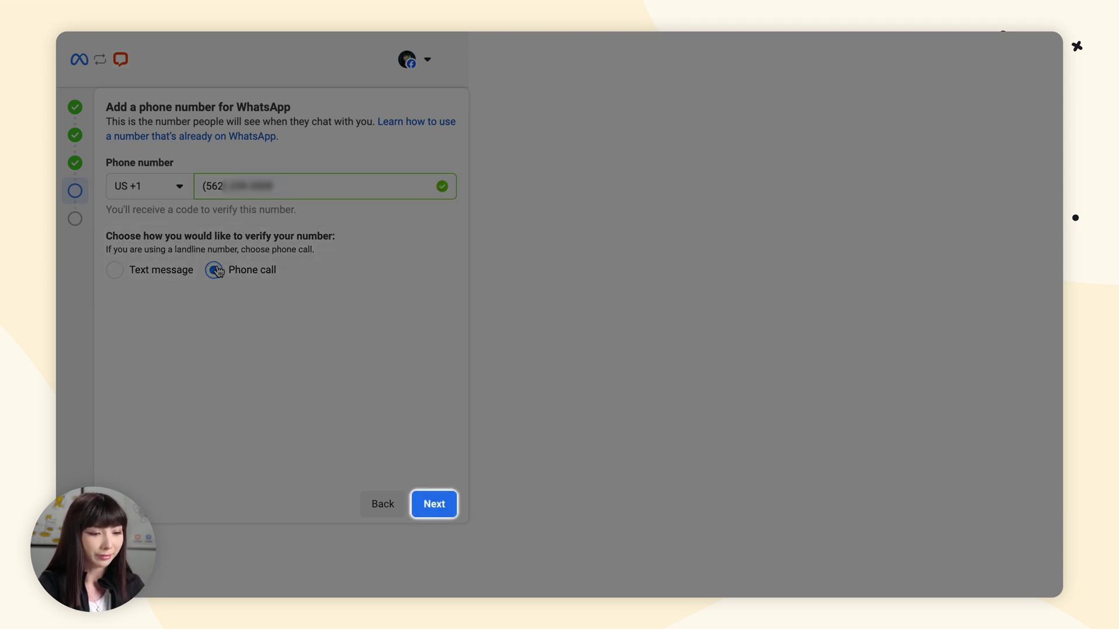
left_click(436, 504)
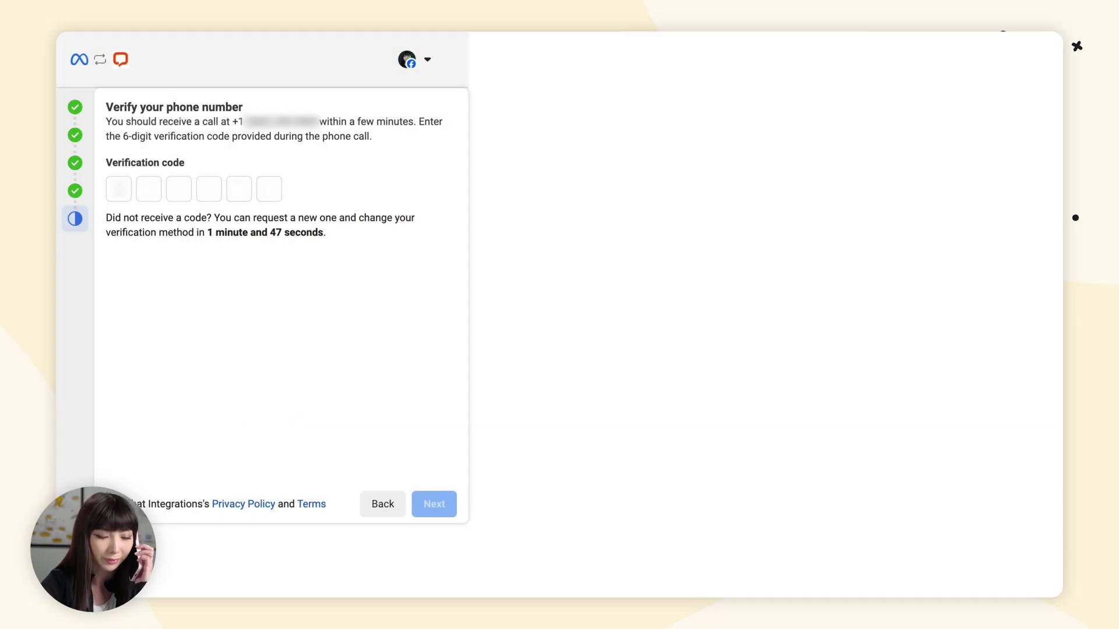
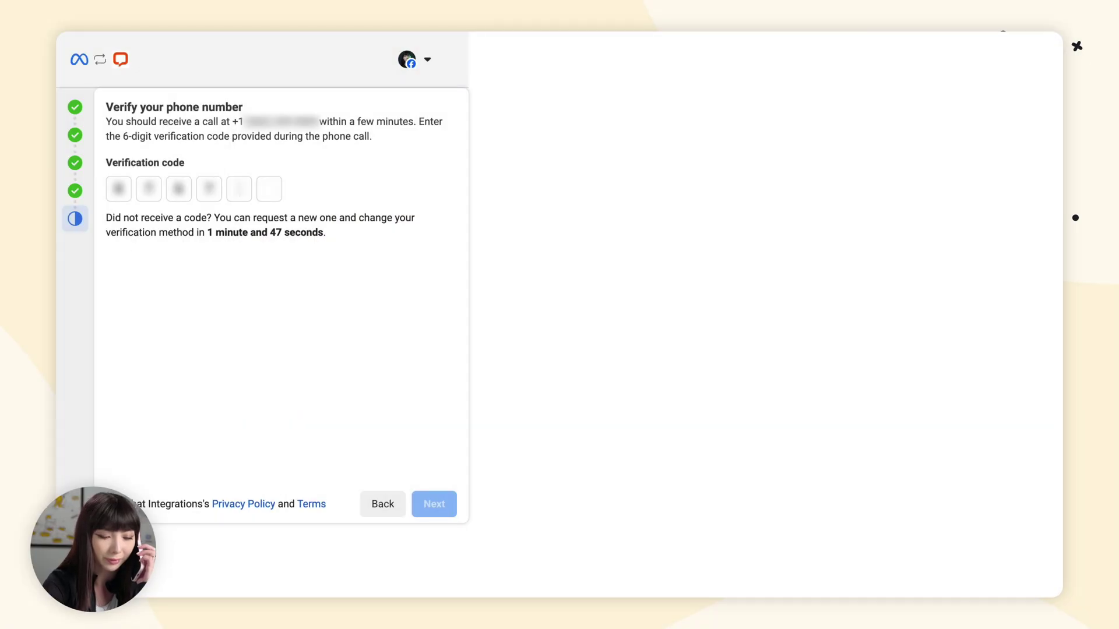
Step: Enter the 6-digit call code, approve LiveChat Integrations' permissions, and finish the WhatsApp signup
left_click(448, 513)
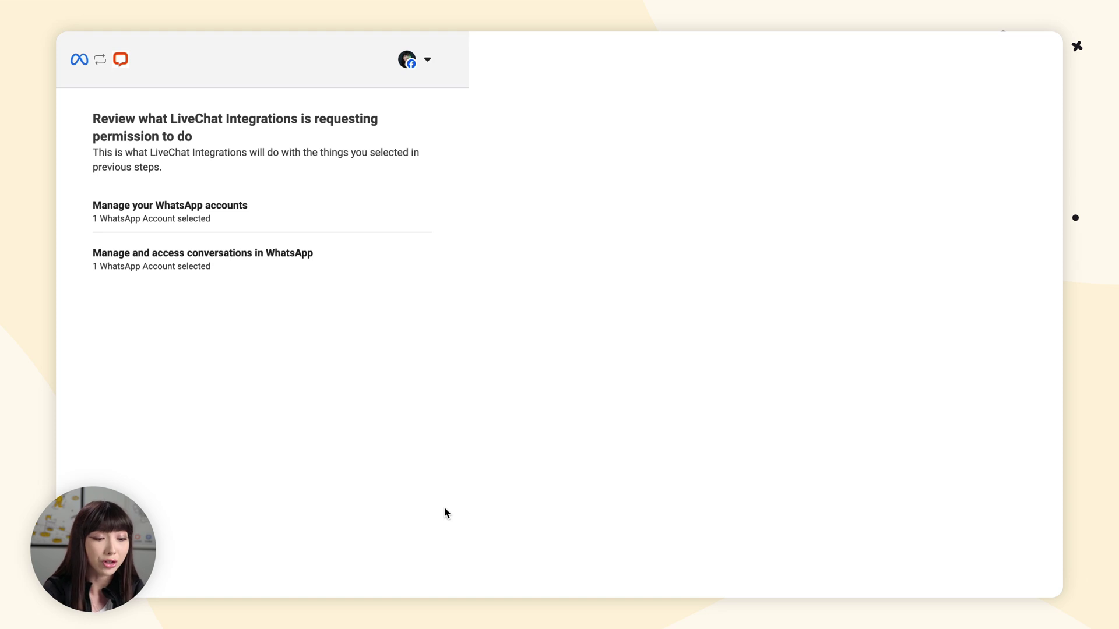
scroll(427, 411, "down", 5)
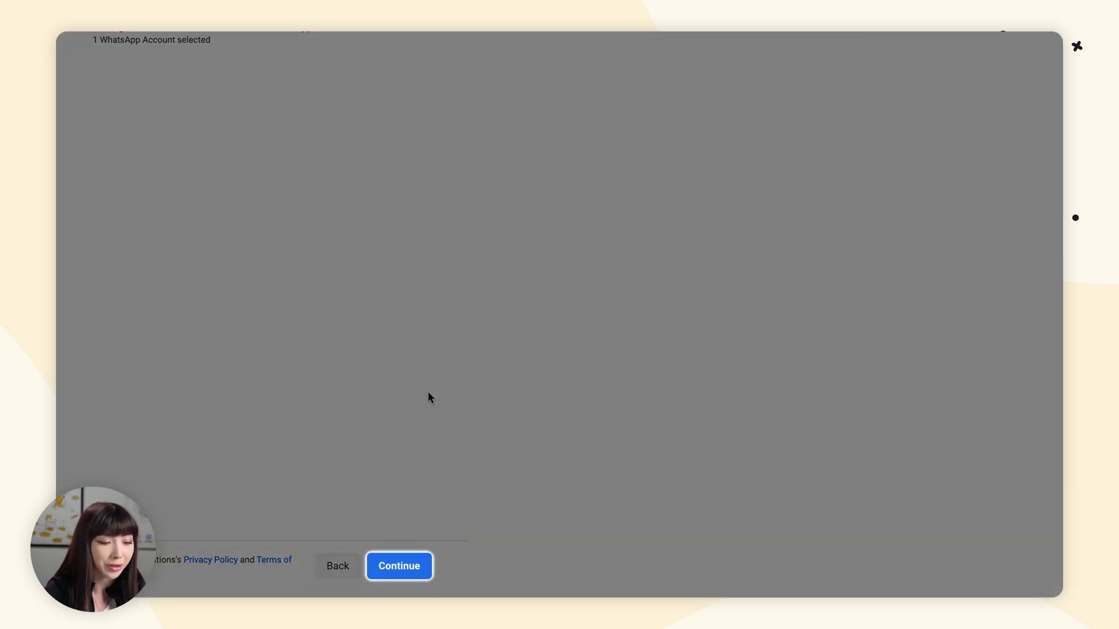
left_click(399, 567)
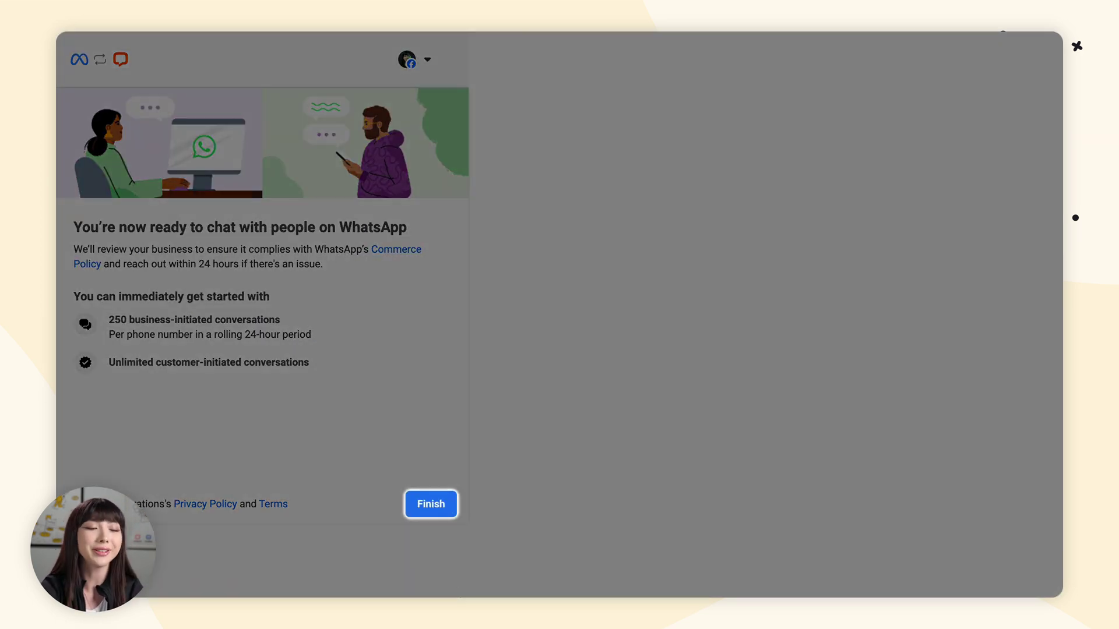
left_click(431, 504)
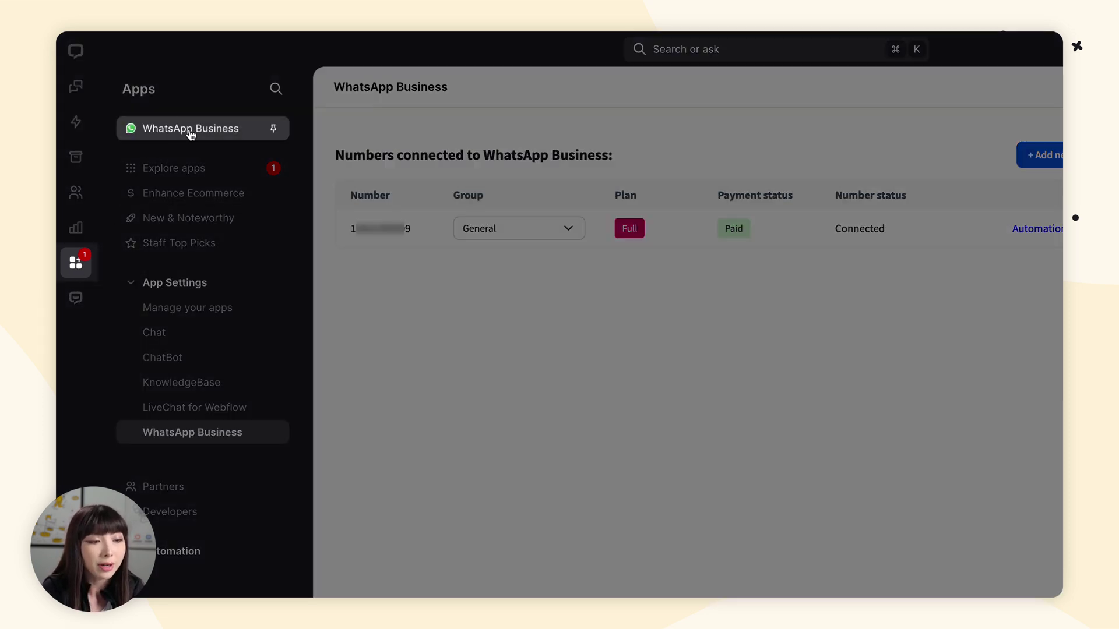
Step: Pin WhatsApp Business from the Apps panel to LiveChat's main navigation
left_click(273, 129)
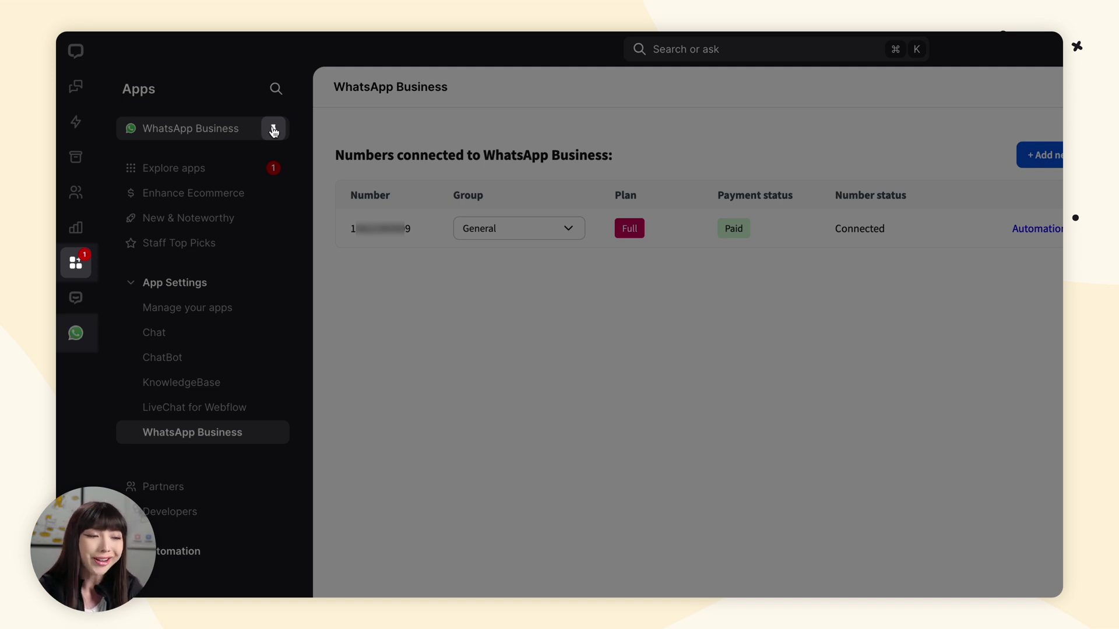
left_click(75, 335)
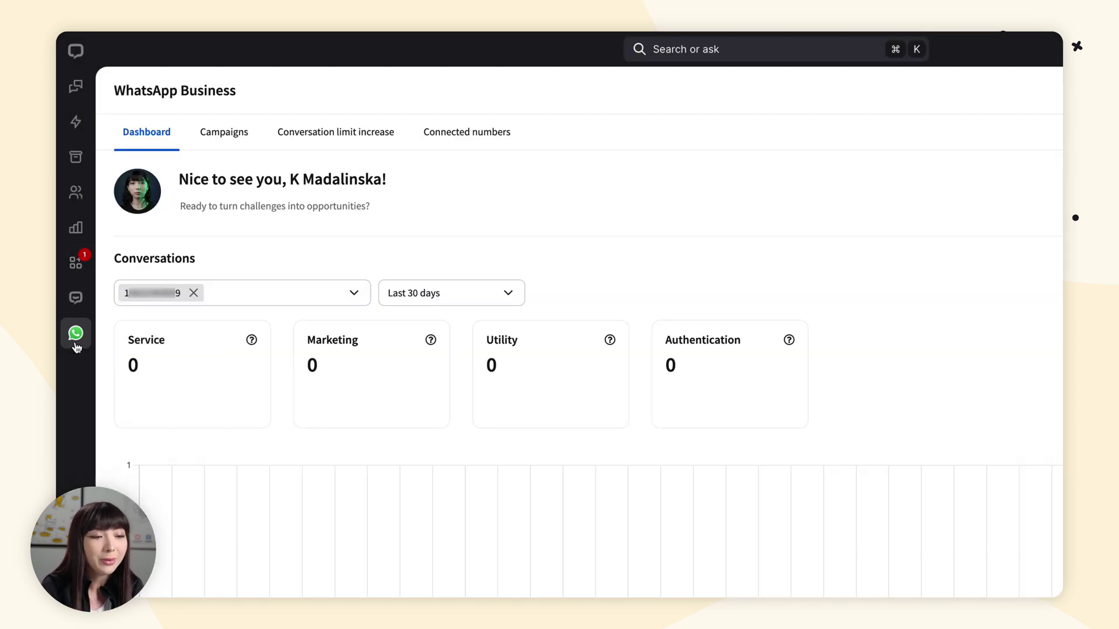
scroll(274, 458, "down", 1)
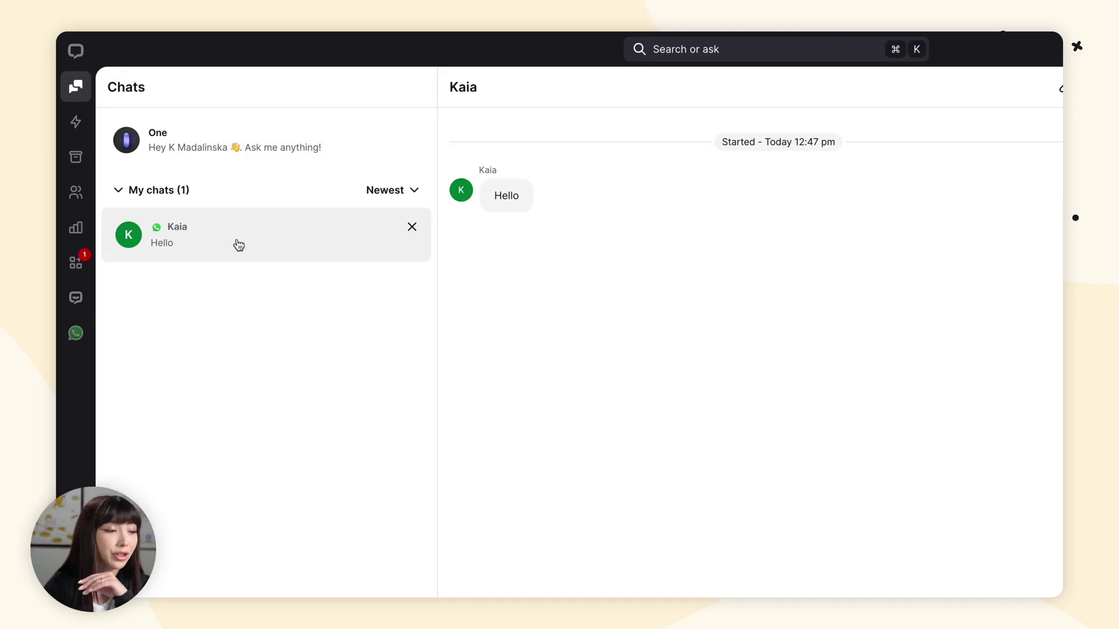
Step: Open the incoming WhatsApp conversation reading "Hello" under My chats
left_click(169, 243)
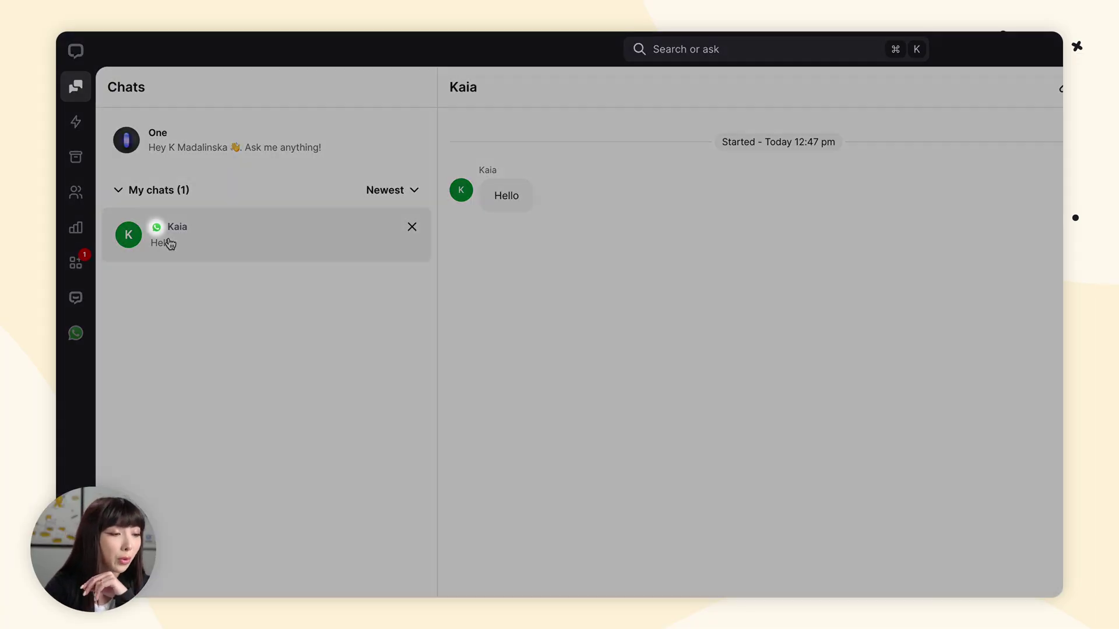
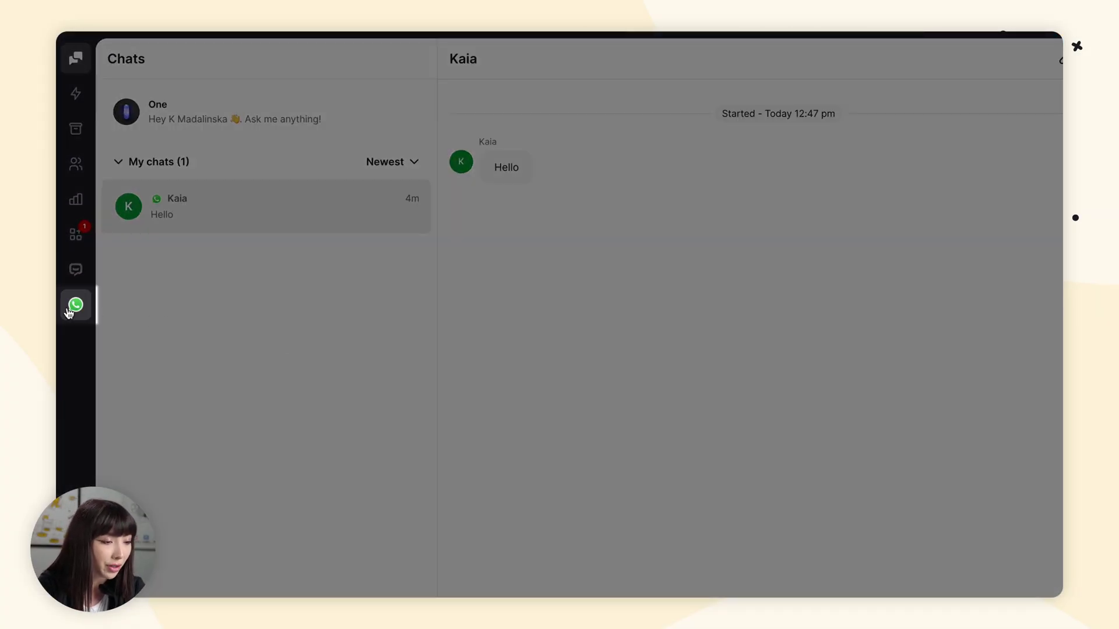
Step: Open the Automations page for the connected WhatsApp Business number
left_click(76, 305)
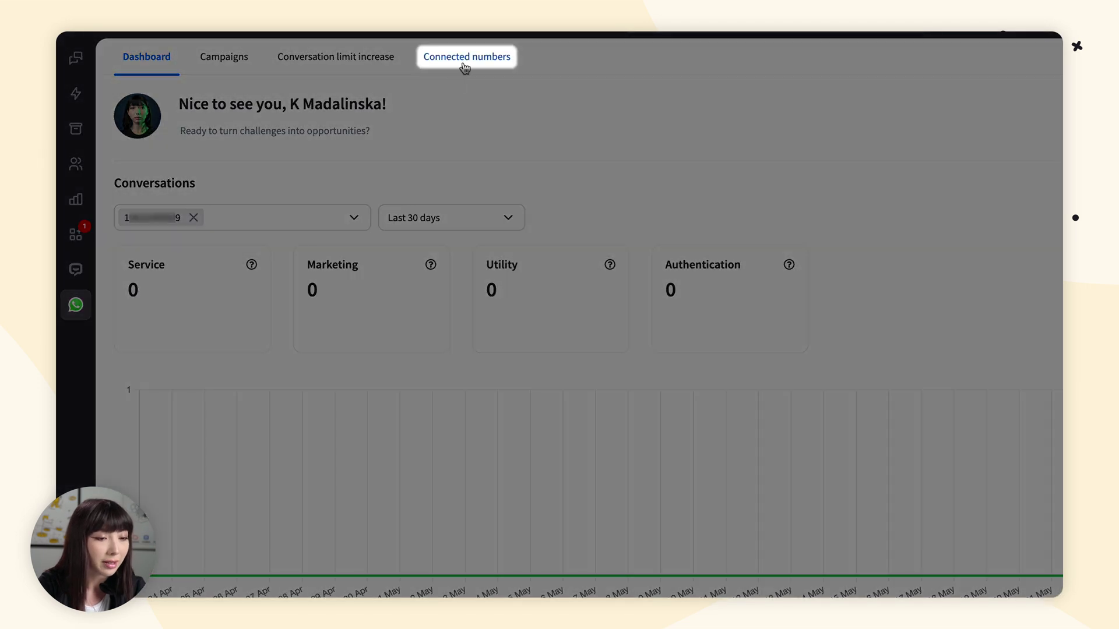
left_click(464, 65)
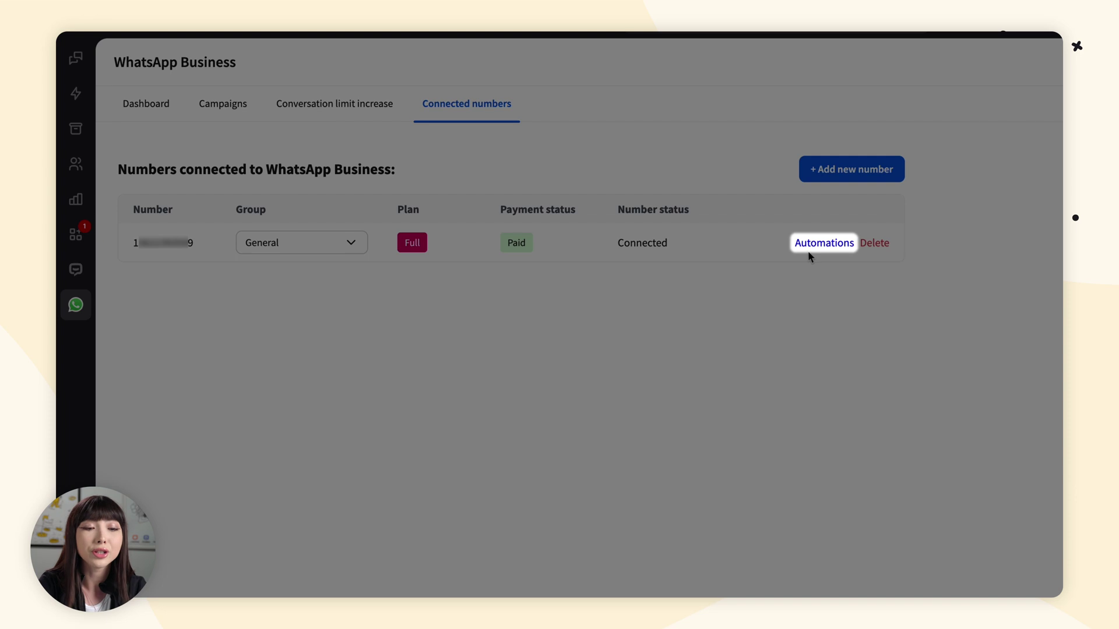
left_click(811, 245)
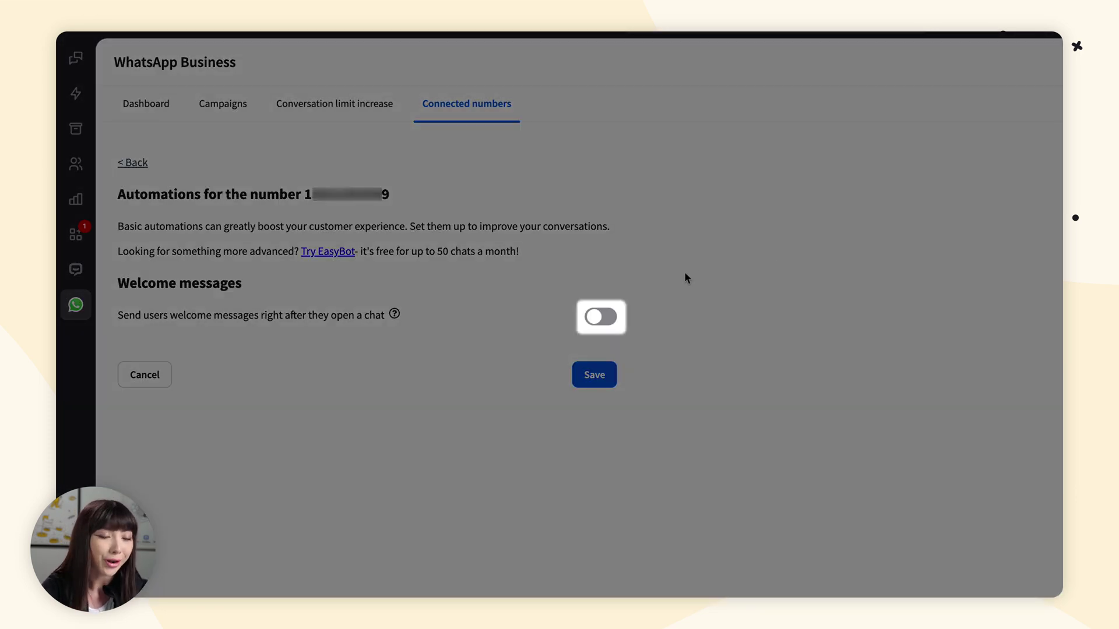
Step: Turn on welcome messages and replace the default thank-you sentence with a 'Welcome to' store greeting
left_click(595, 318)
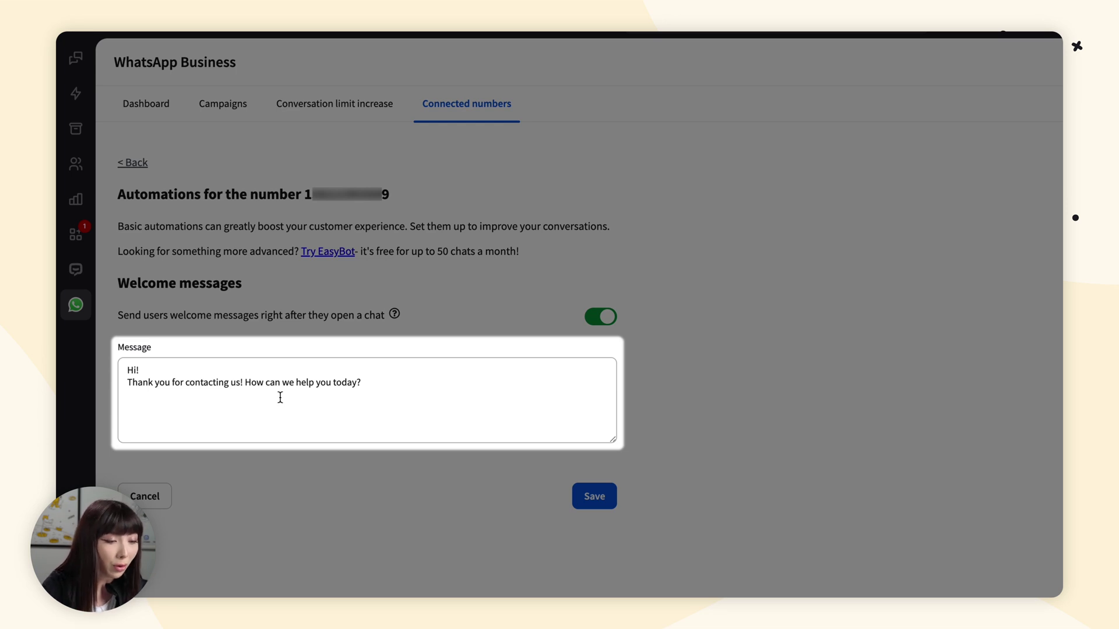
left_click_drag(247, 382, 127, 385)
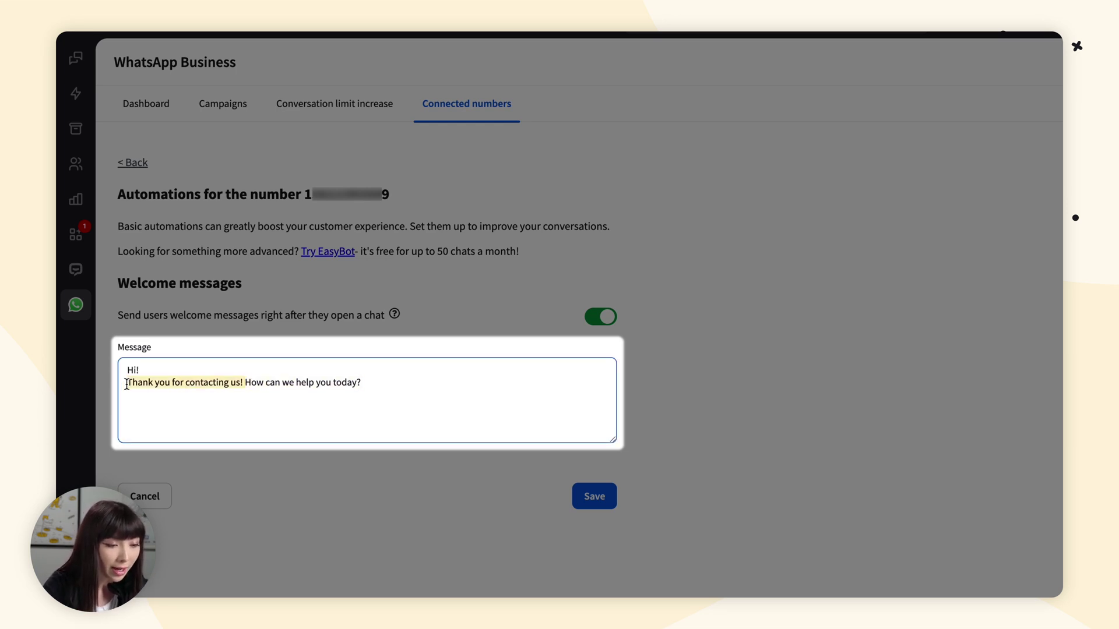
key("BackSpace")
type("Welcome to ")
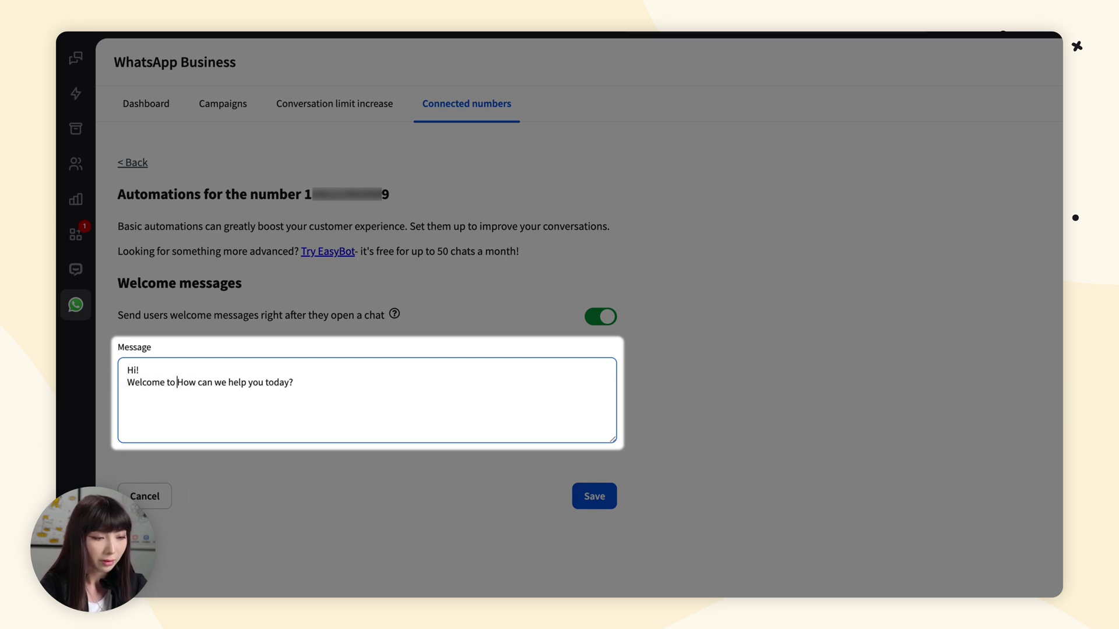
type("Kaia's store!")
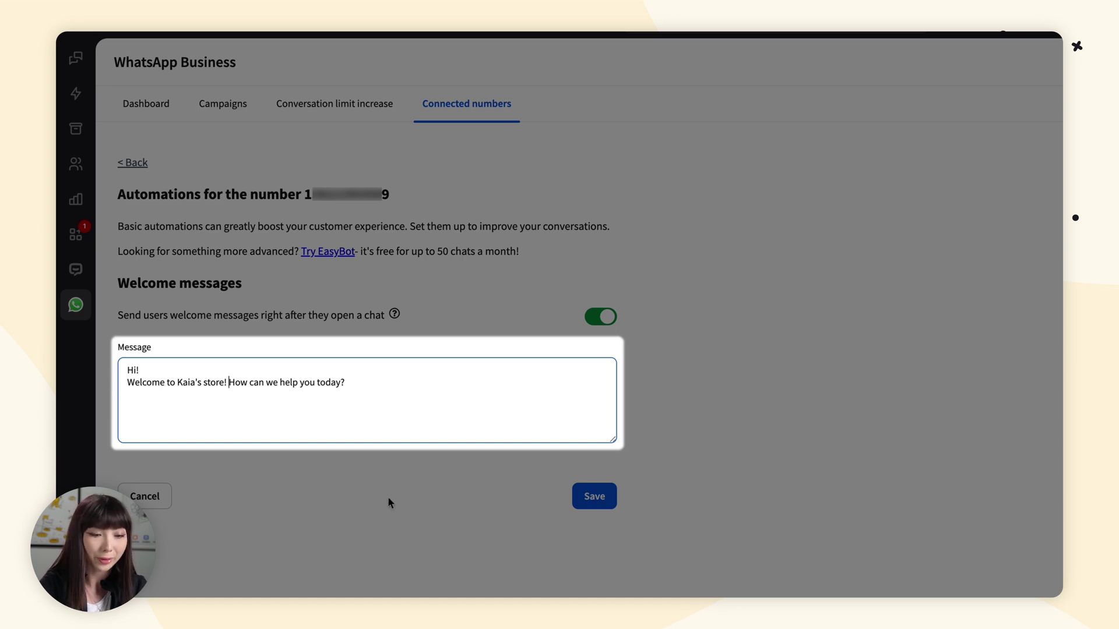
Step: Save the updated welcome message settings
left_click(600, 505)
left_click(605, 506)
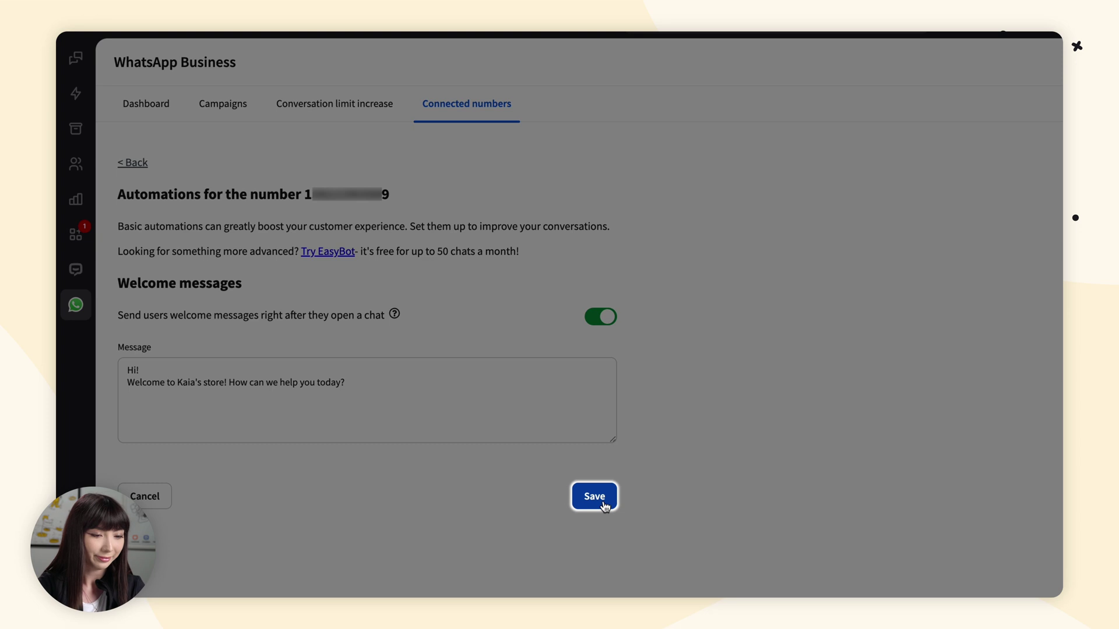
left_click(603, 504)
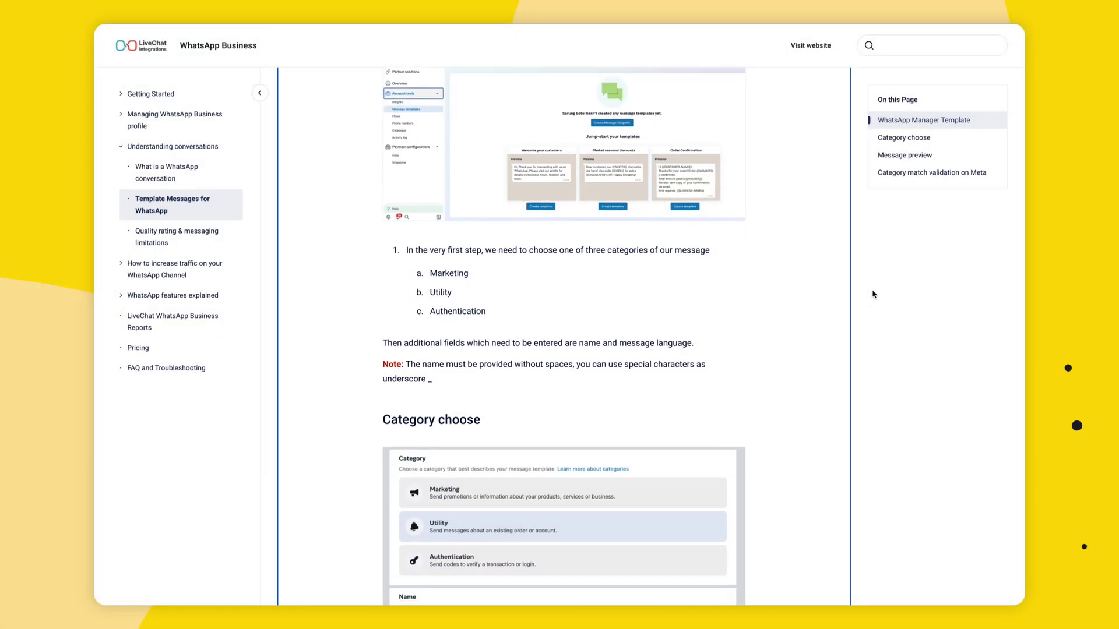
scroll(874, 295, "down", 1)
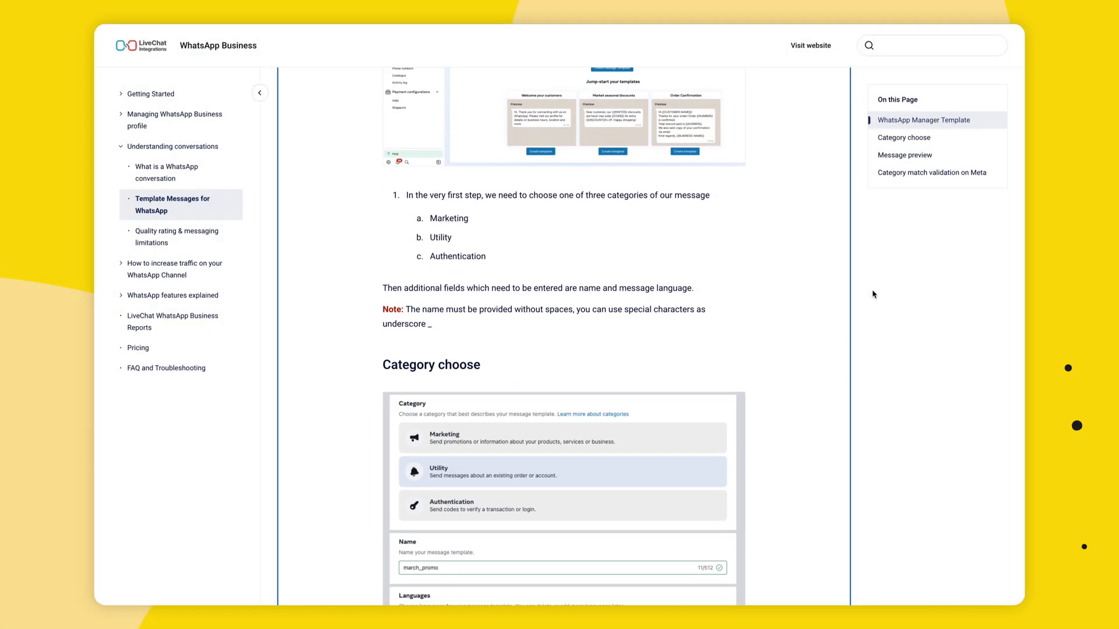
scroll(873, 295, "down", 5)
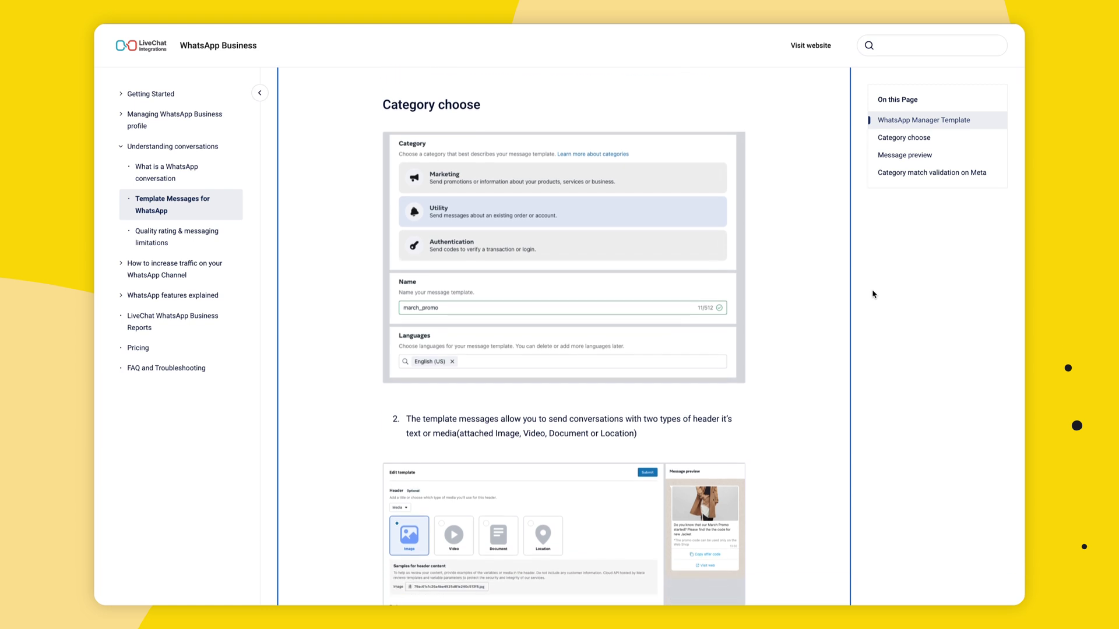
scroll(873, 294, "down", 6)
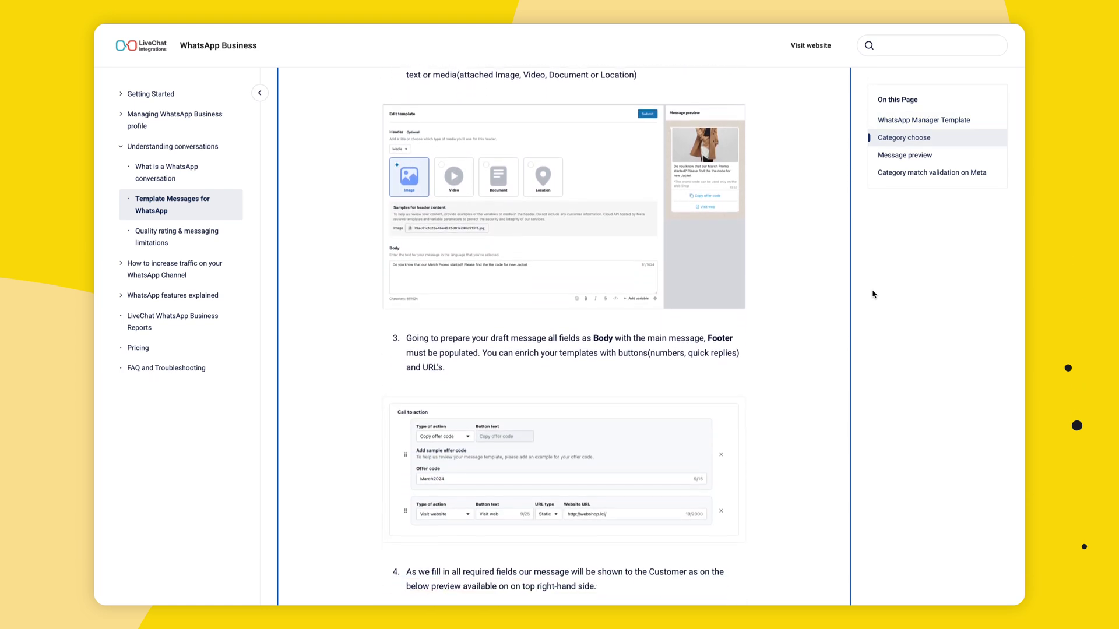
scroll(874, 295, "down", 6)
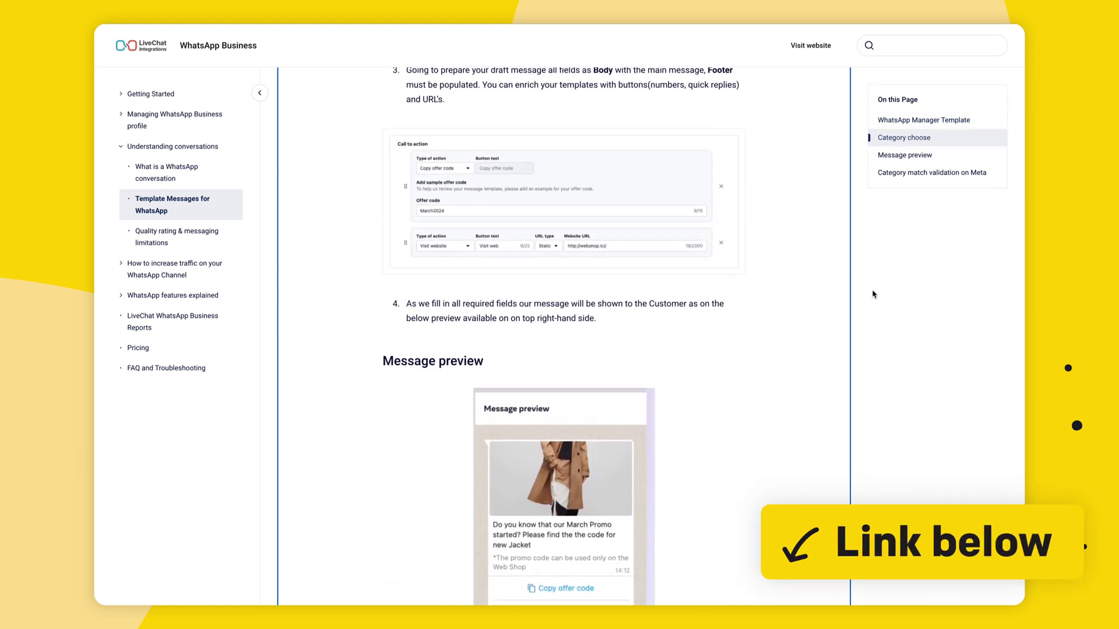
scroll(873, 295, "down", 3)
scroll(874, 296, "down", 2)
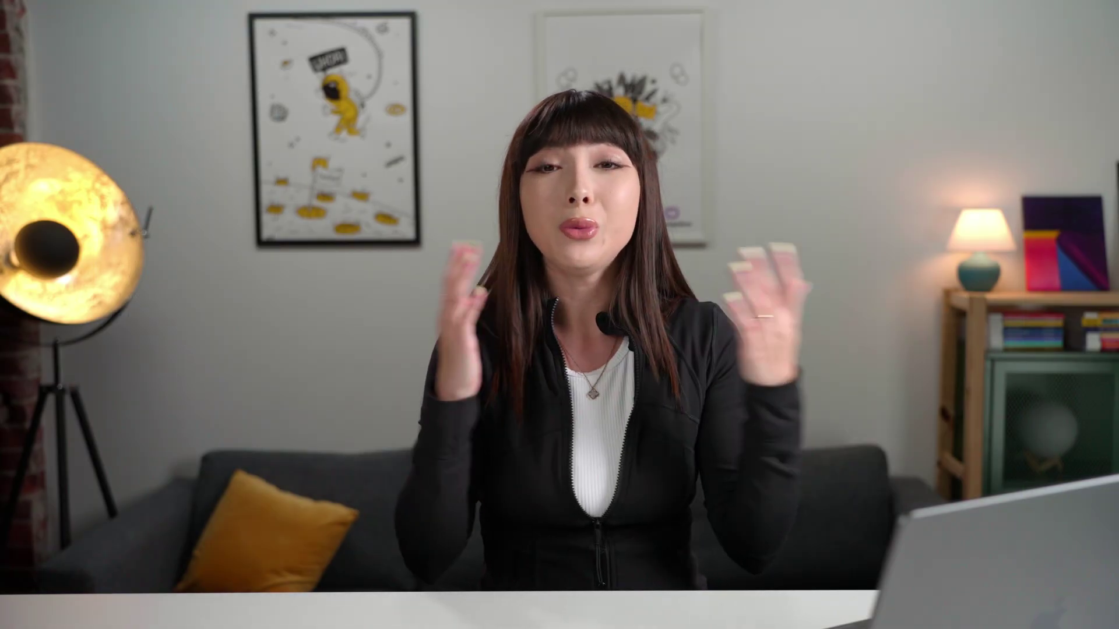